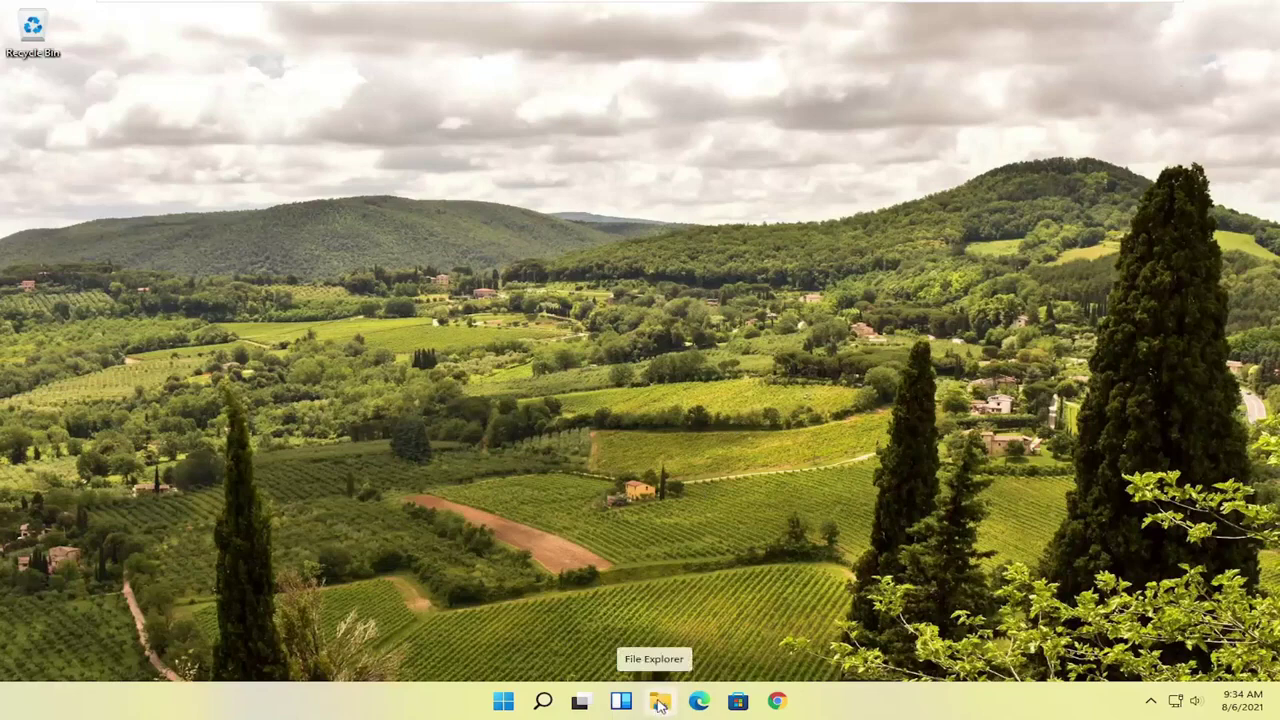
Step: In File Explorer, open This PC > Local Disk (C:) > Users > the user's profile folder
left_click(660, 703)
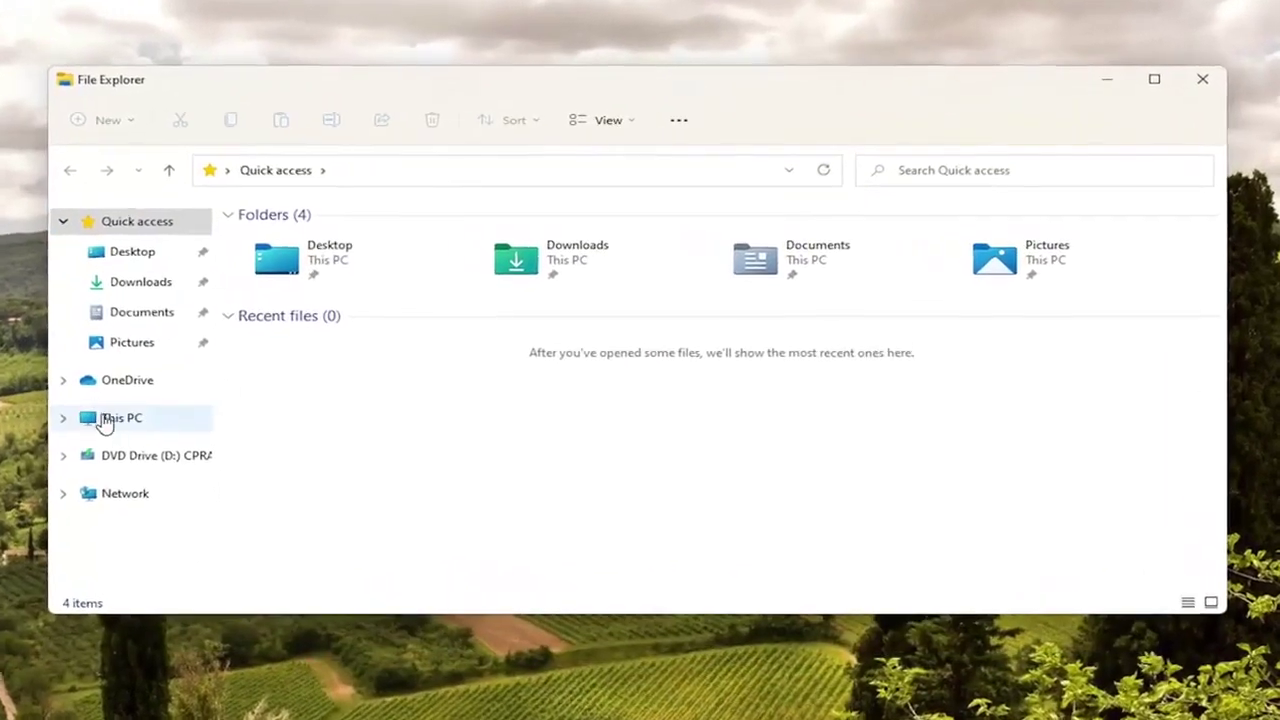
left_click(110, 423)
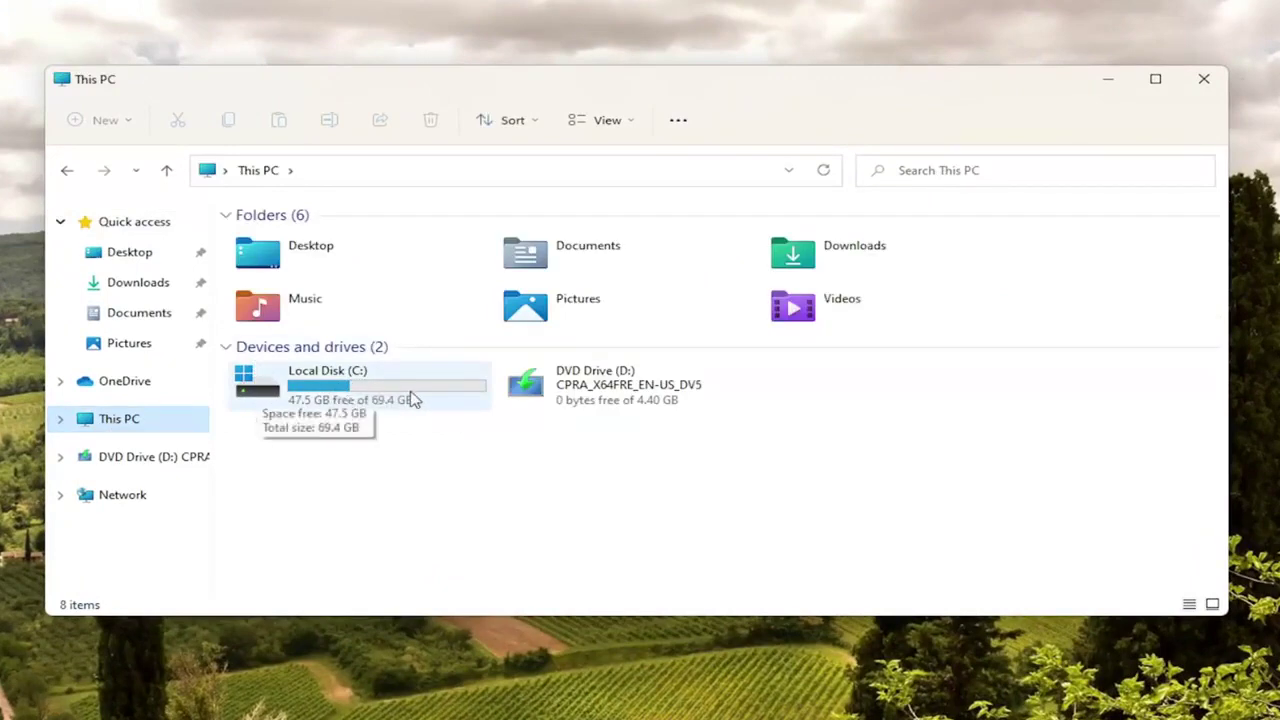
double_click(413, 399)
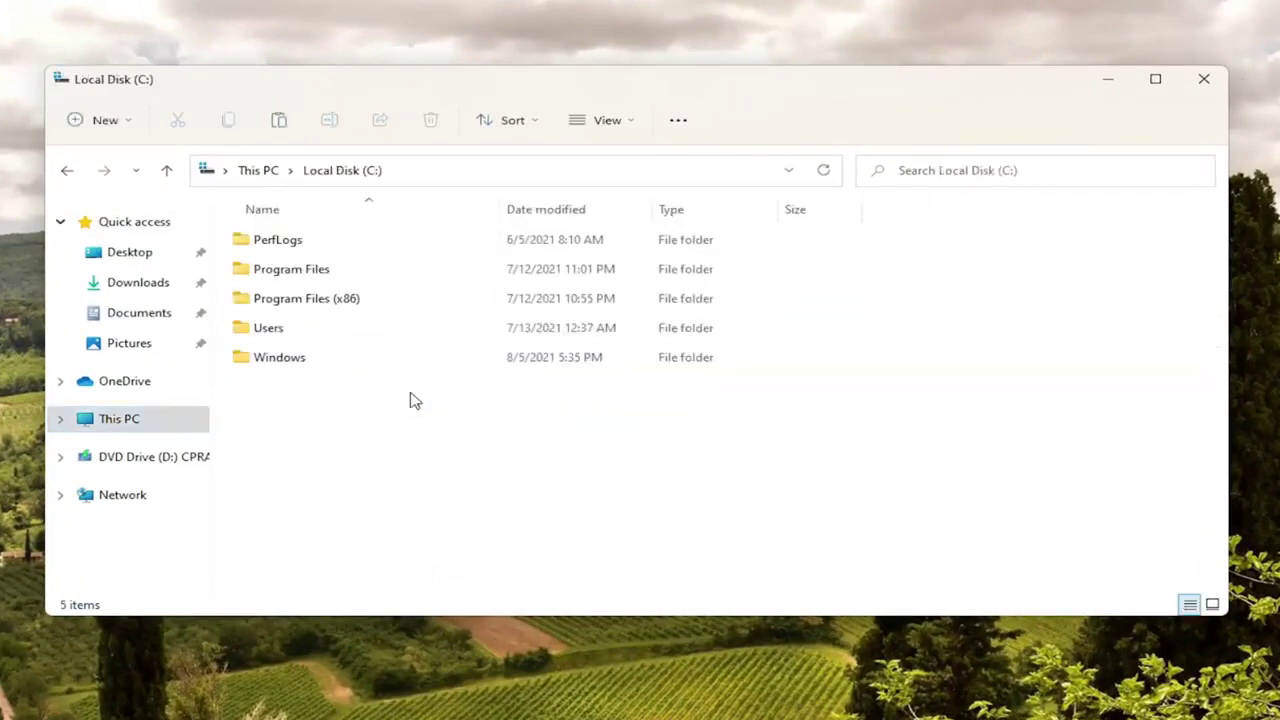
double_click(272, 338)
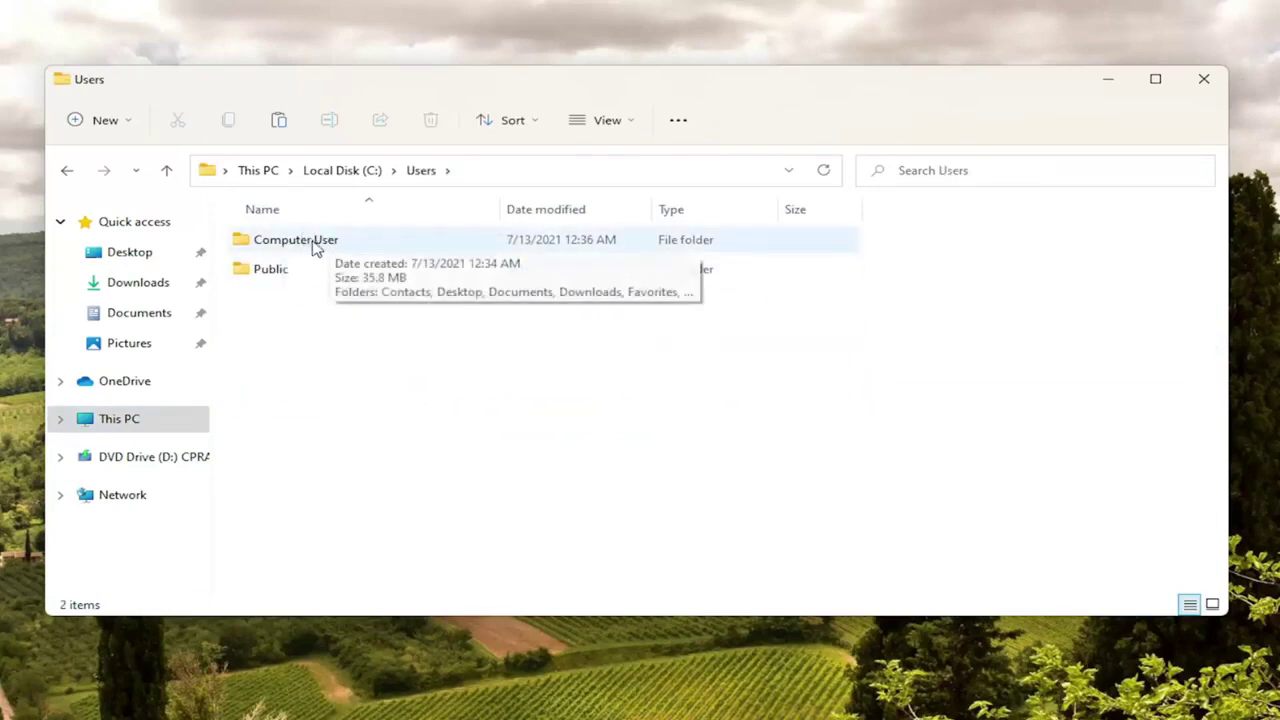
double_click(313, 248)
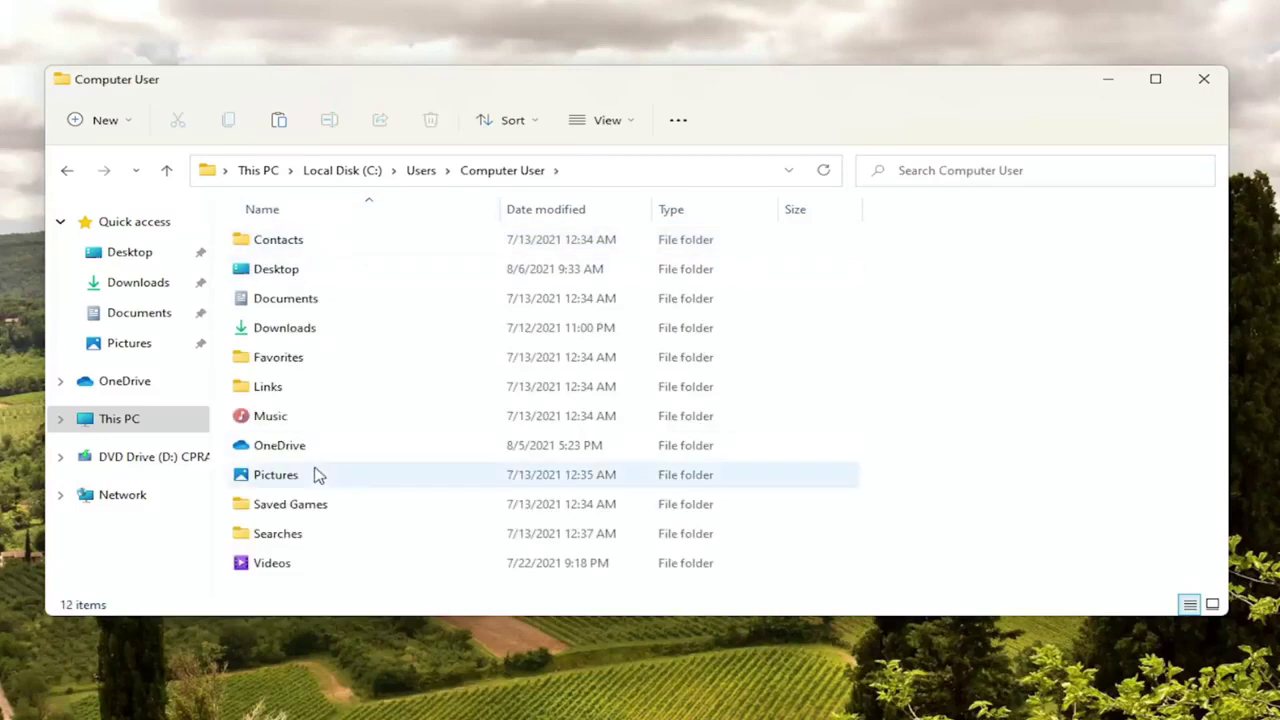
Step: Turn on Hidden items, then go into the profile's AppData\Local folder
left_click(620, 122)
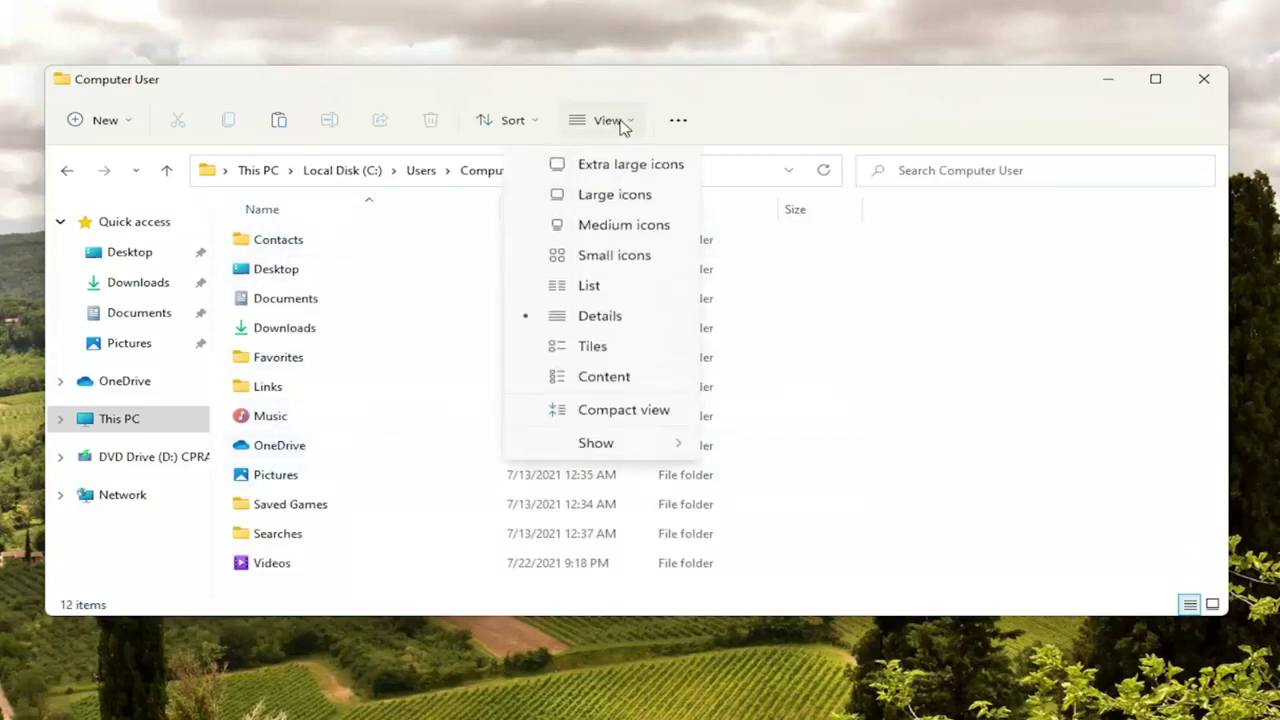
mouse_move(600, 443)
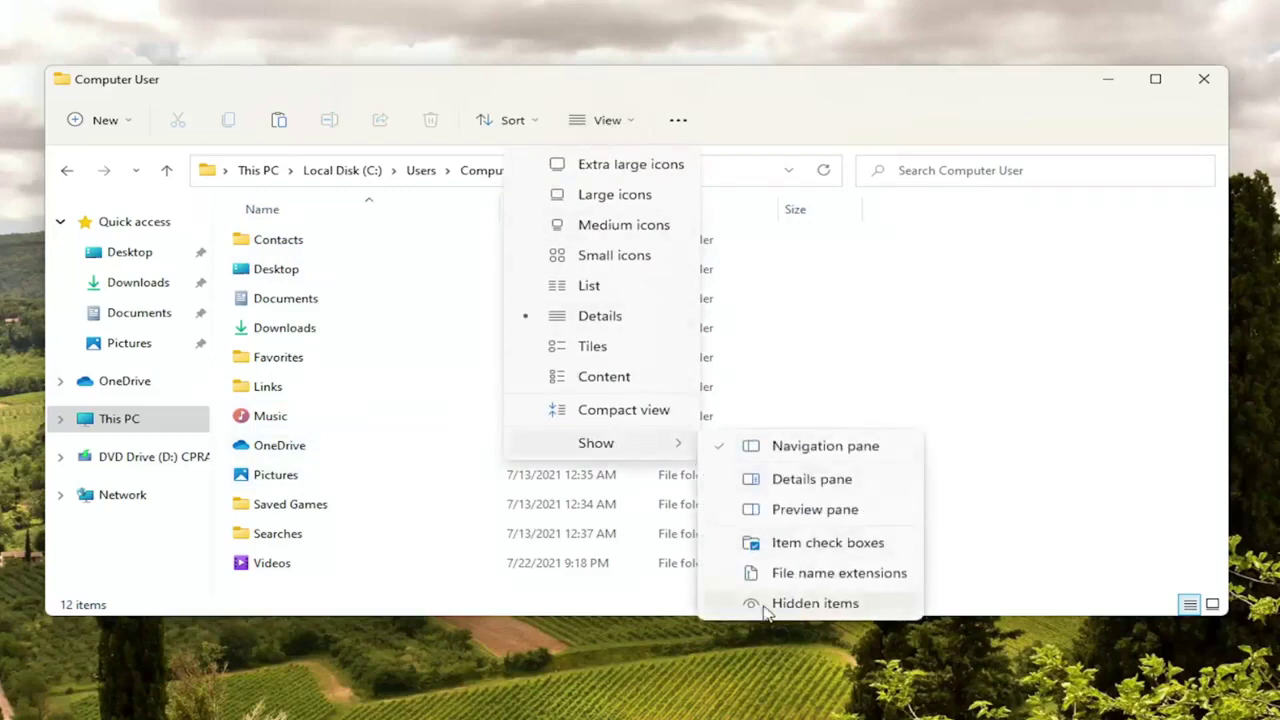
left_click(812, 603)
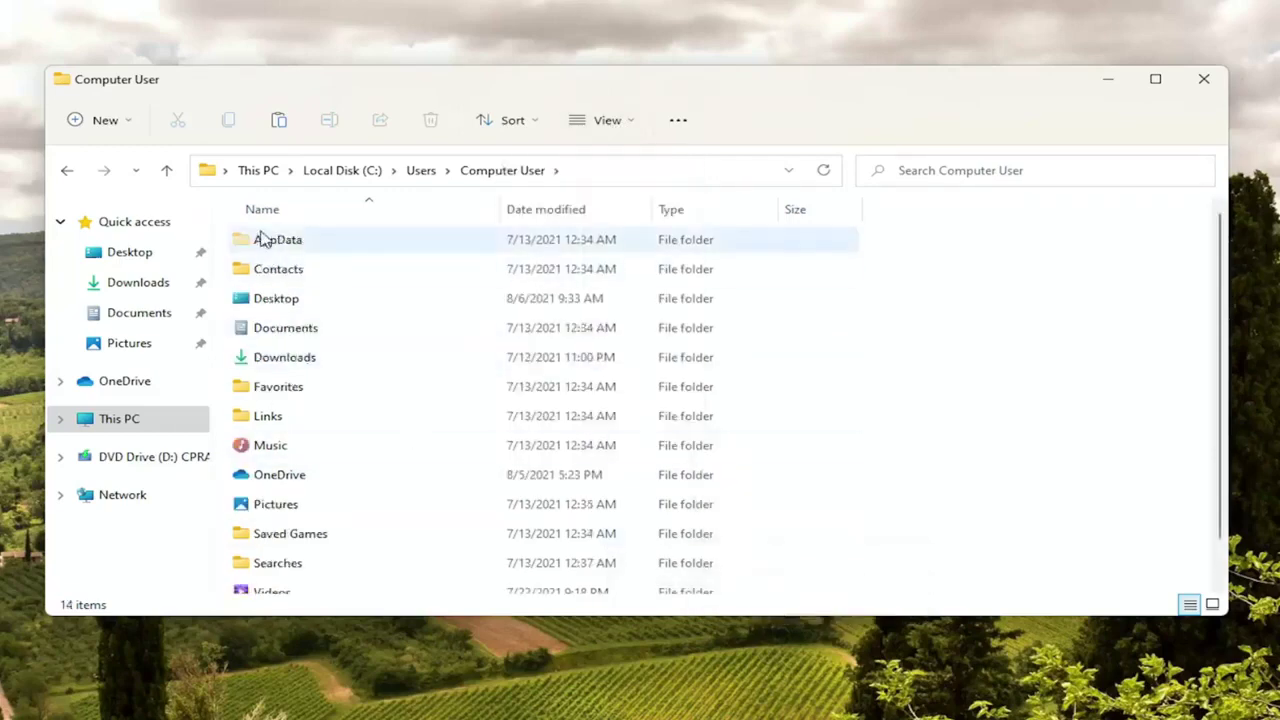
left_click(262, 239)
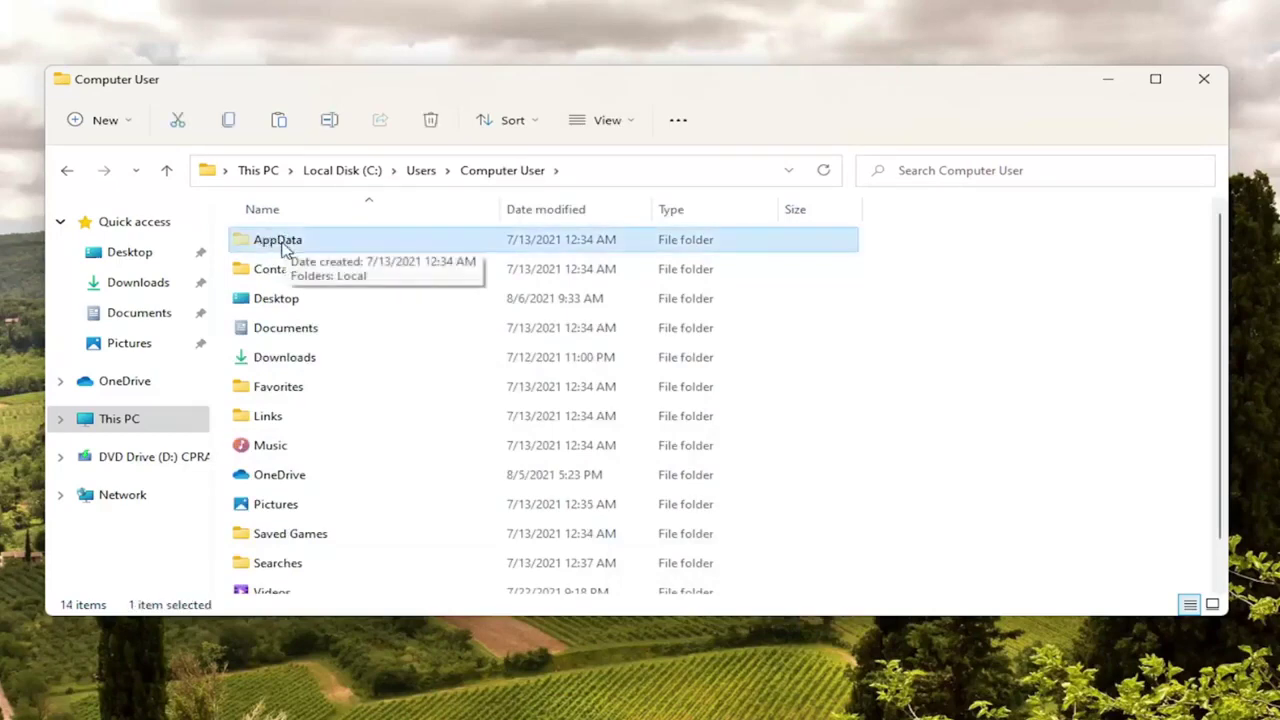
double_click(283, 246)
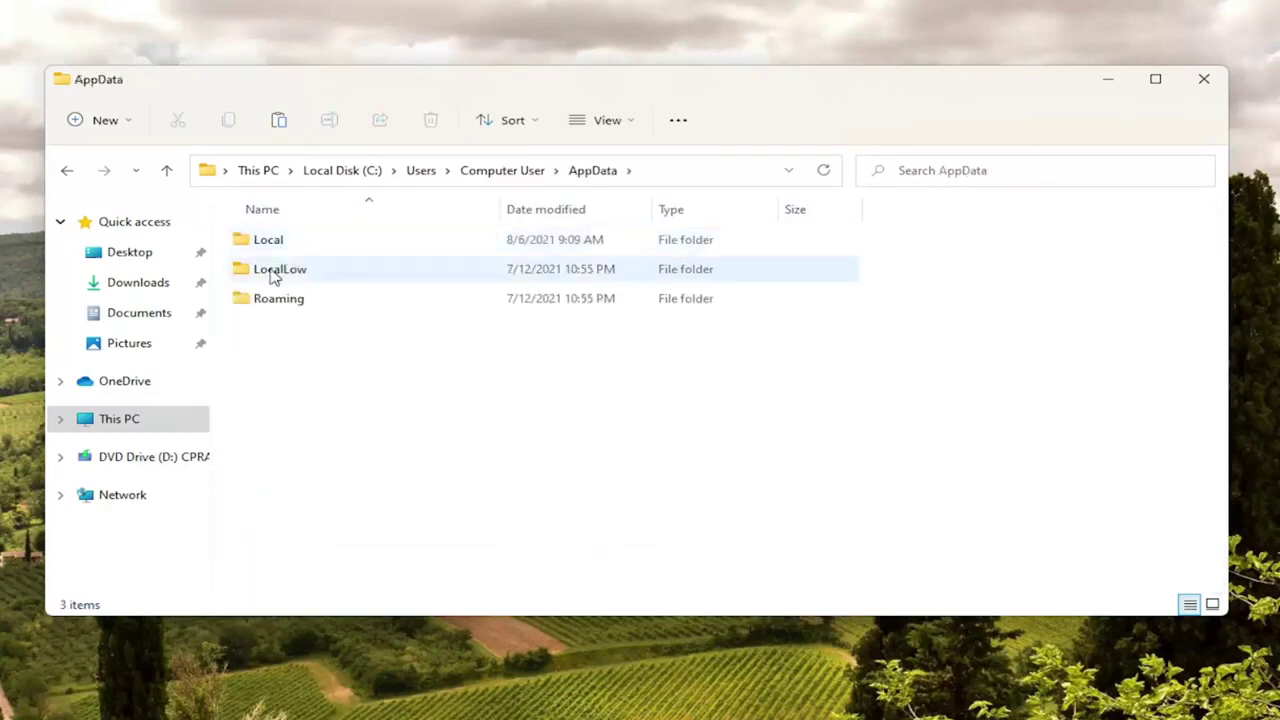
double_click(268, 249)
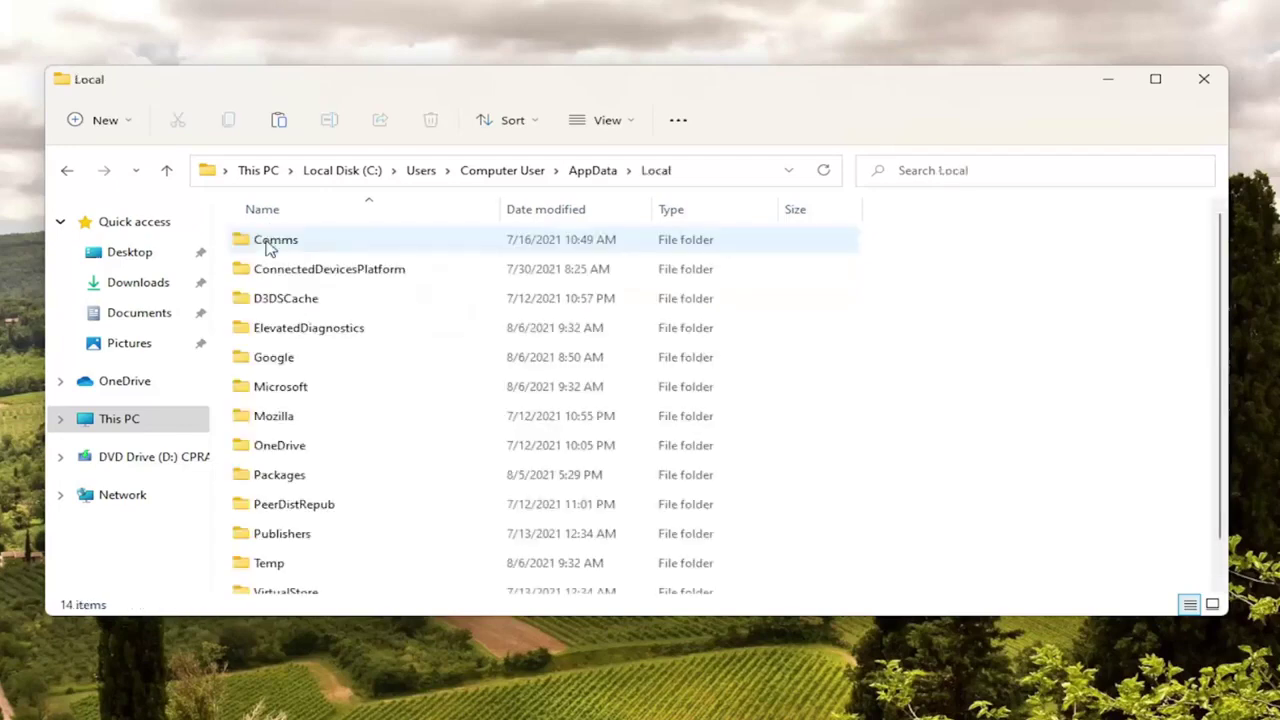
Step: Open Packages and scroll down to the Microsoft.MicrosoftEdge_8wekyb3d8bbwe folder
double_click(290, 484)
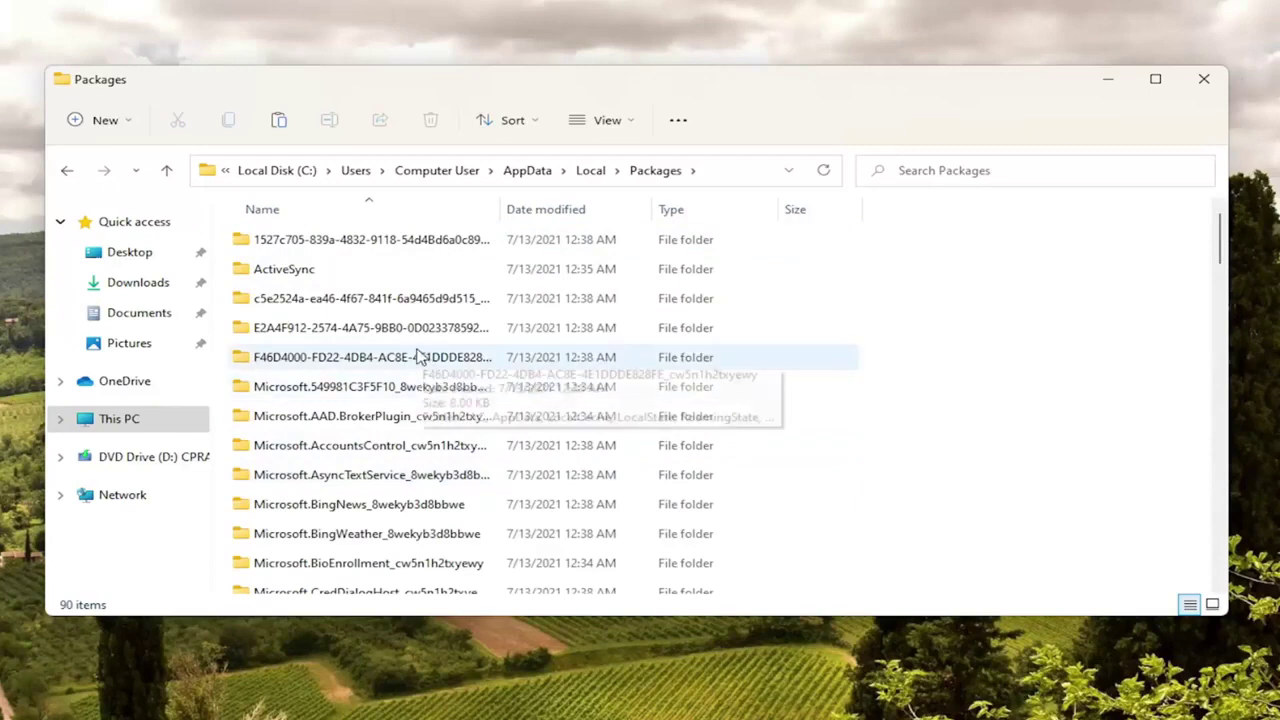
scroll(410, 362, "down", 2)
scroll(371, 405, "down", 1)
scroll(337, 470, "down", 1)
scroll(429, 335, "up", 3)
scroll(410, 405, "down", 2)
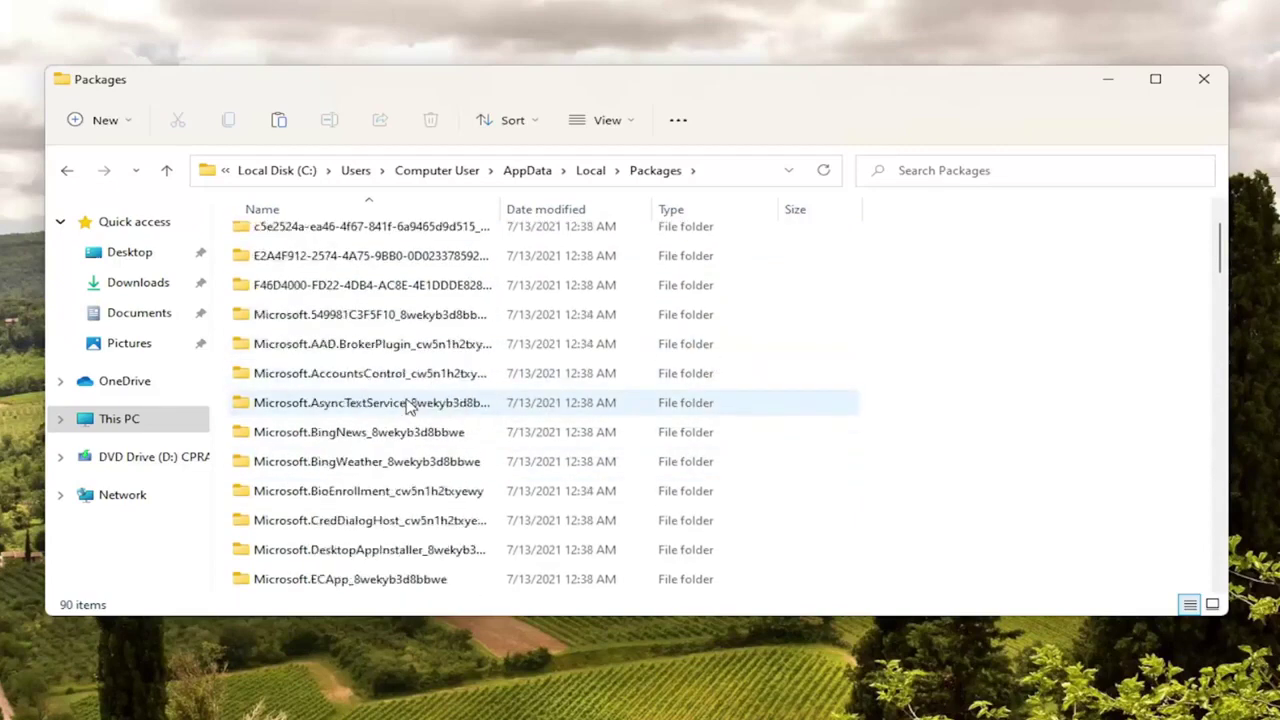
scroll(410, 405, "down", 1)
scroll(410, 405, "down", 1)
scroll(412, 405, "down", 2)
scroll(370, 402, "down", 1)
scroll(340, 460, "down", 1)
mouse_move(371, 491)
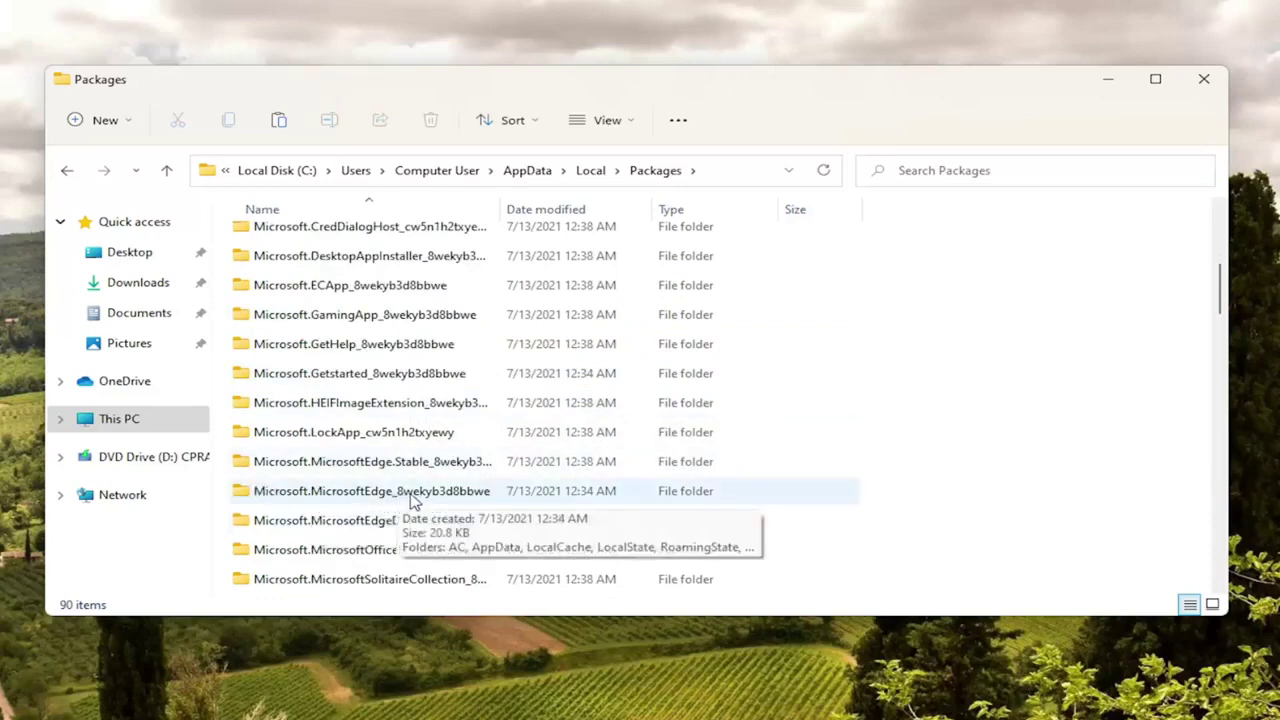
Step: Delete the Microsoft.MicrosoftEdge_8wekyb3d8bbwe folder from its right-click menu
left_click(352, 496)
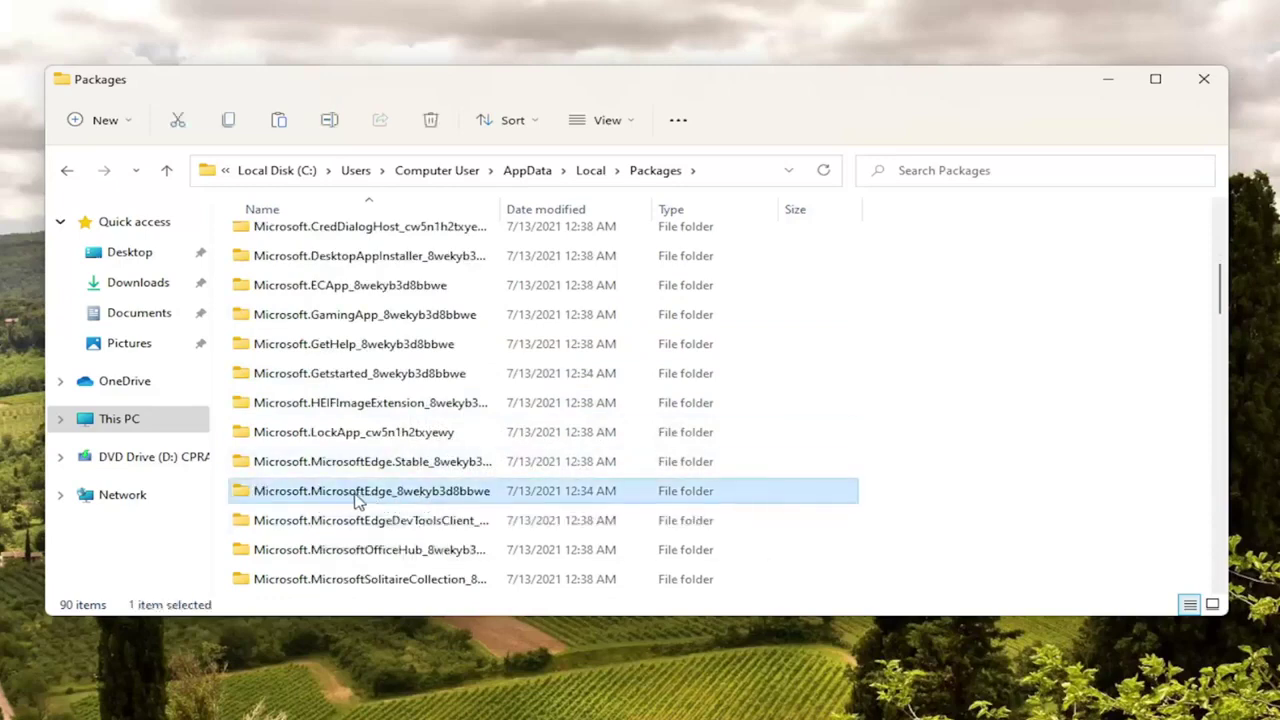
scroll(350, 500, "up", 1)
right_click(305, 587)
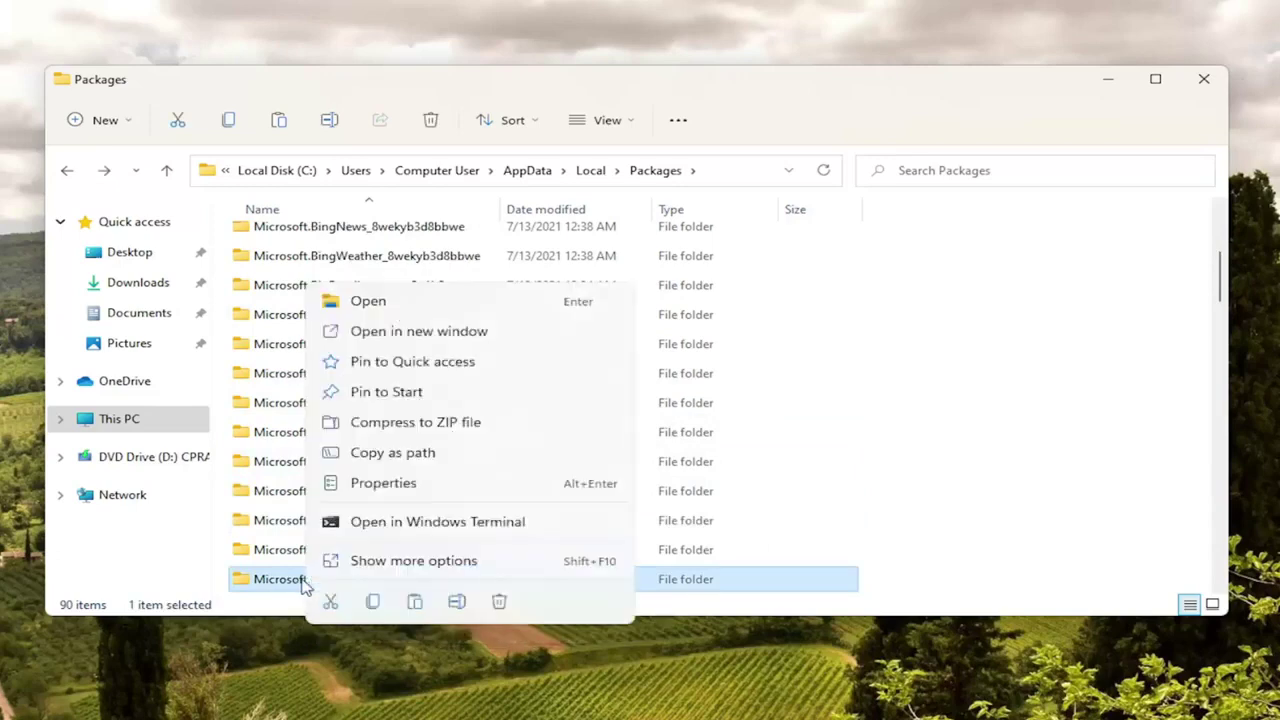
left_click(499, 602)
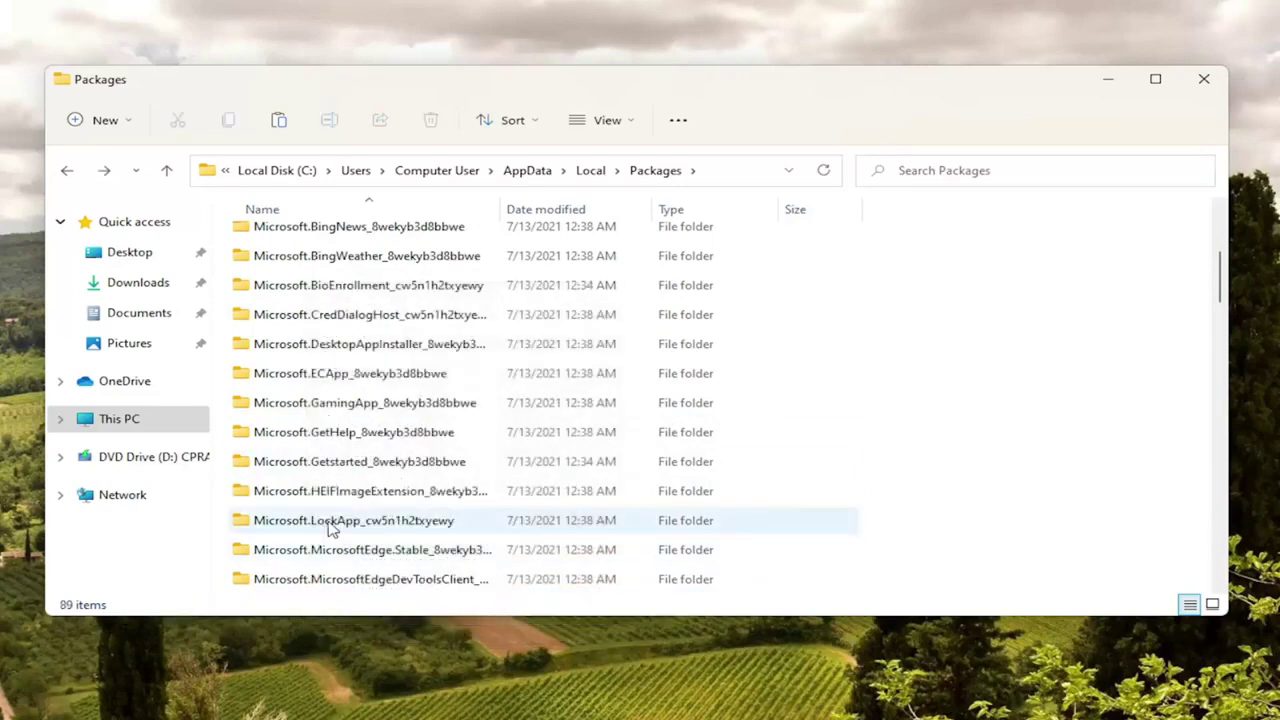
scroll(330, 528, "down", 1)
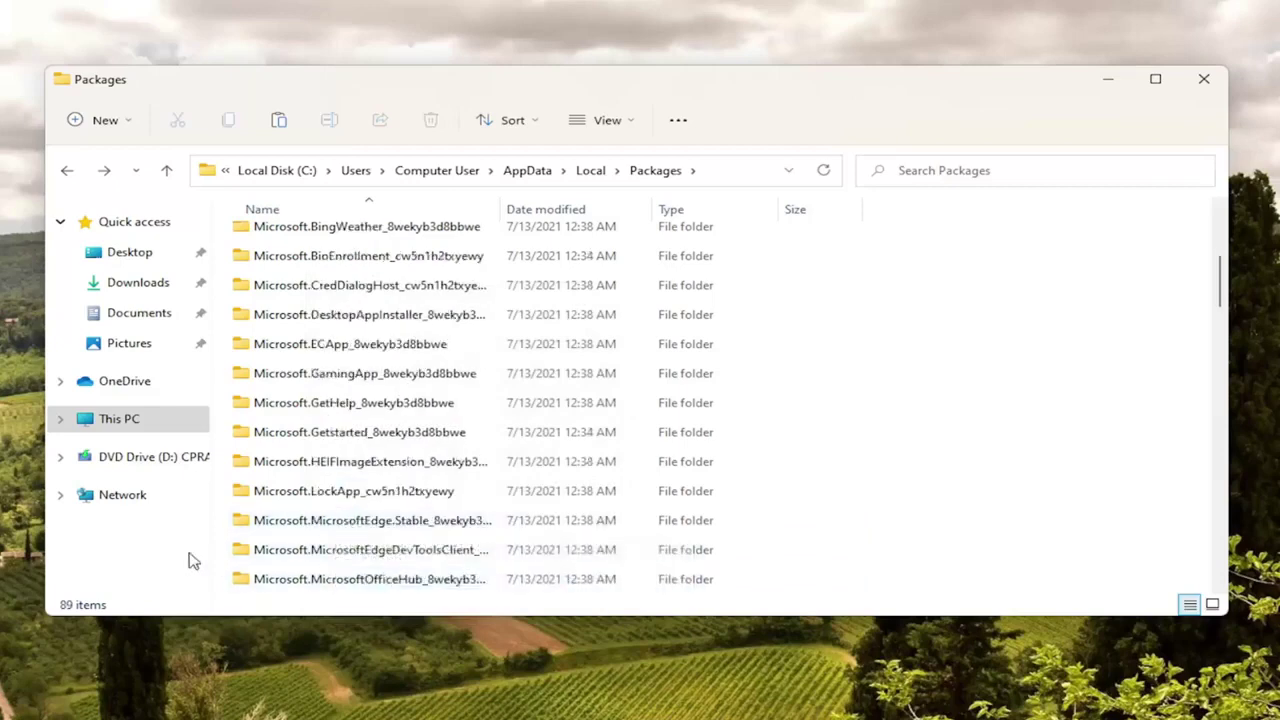
Step: Close the Packages window and bring up the Win+X system menu
left_click(1200, 80)
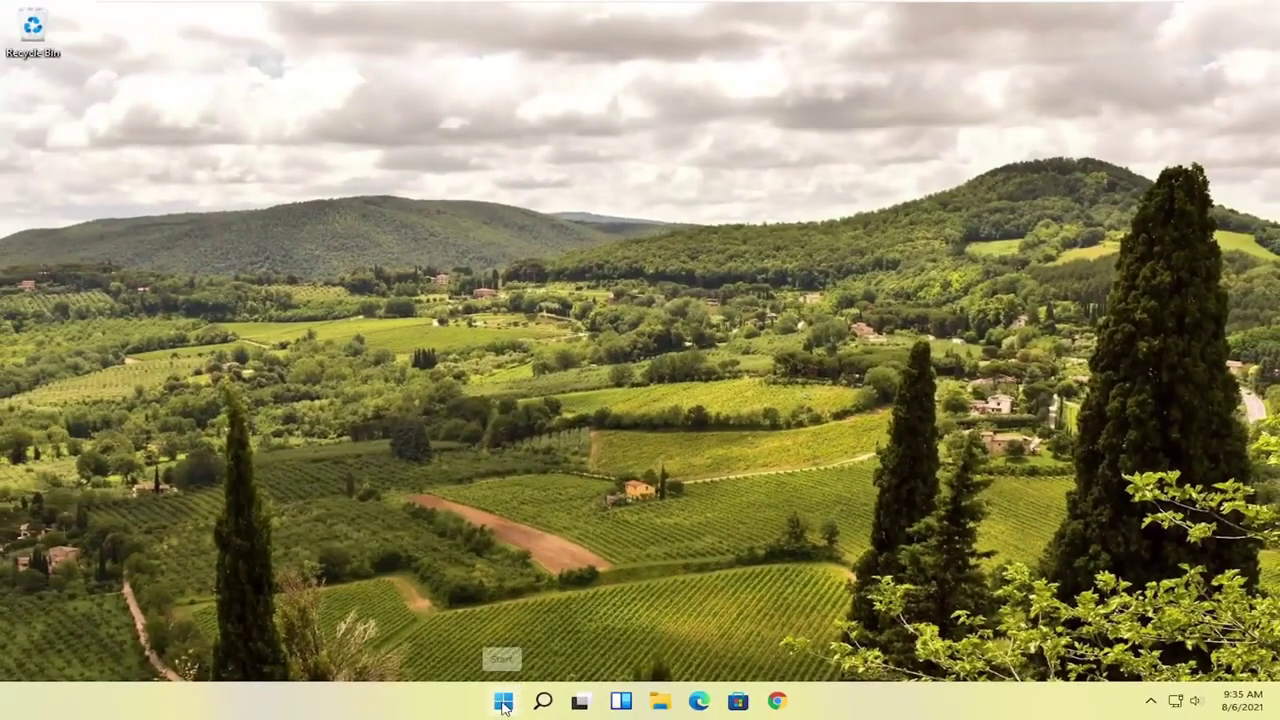
right_click(503, 701)
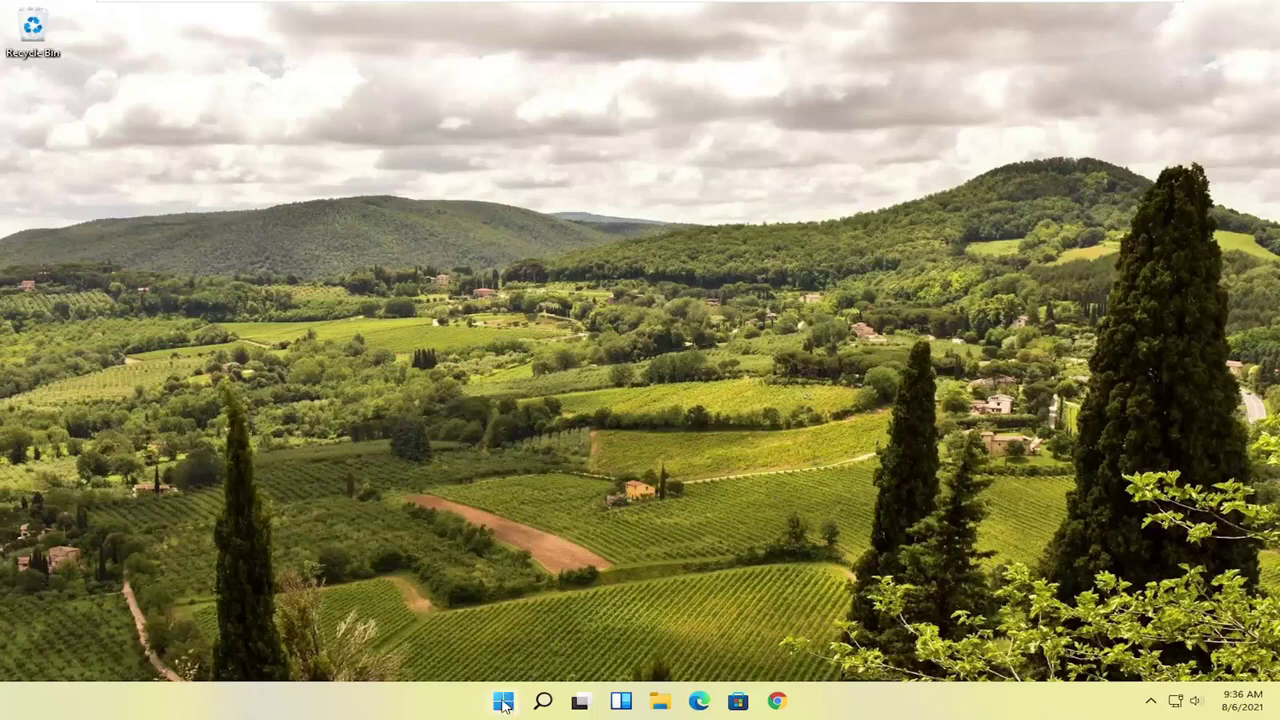
Step: Search Start for 'powershell' and run Windows PowerShell as administrator
left_click(503, 703)
type("pow")
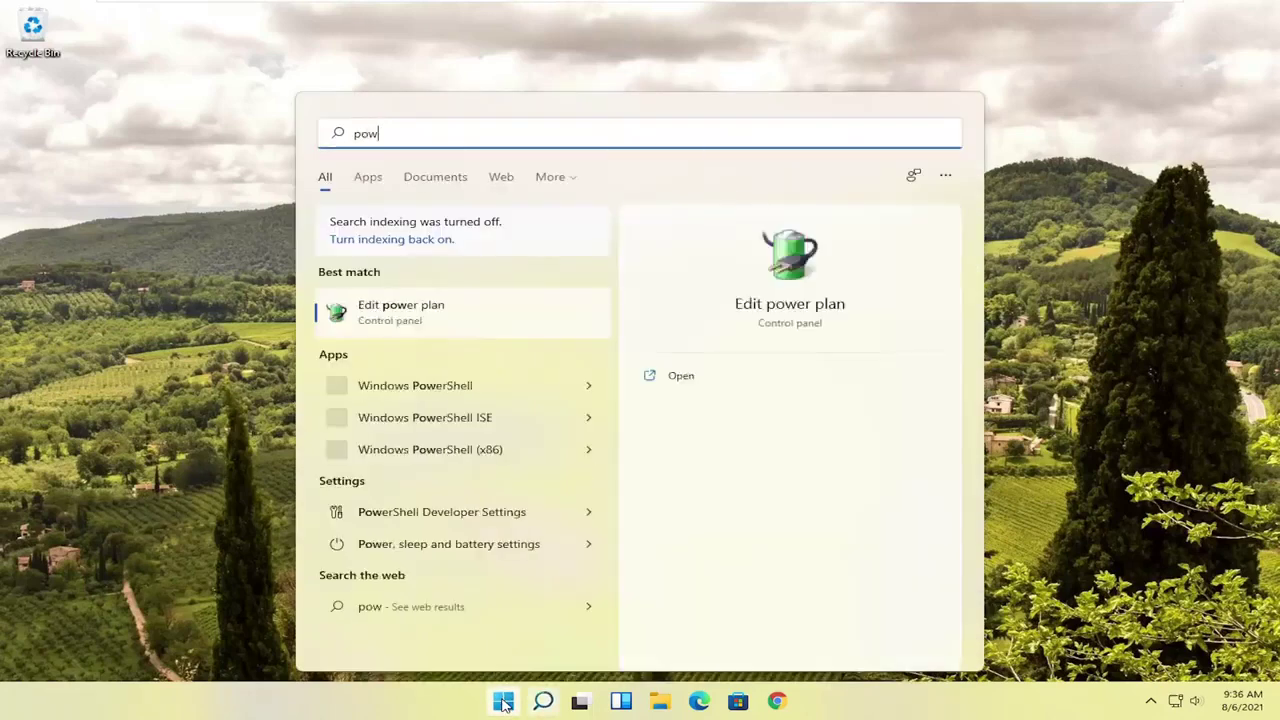
type("ershell")
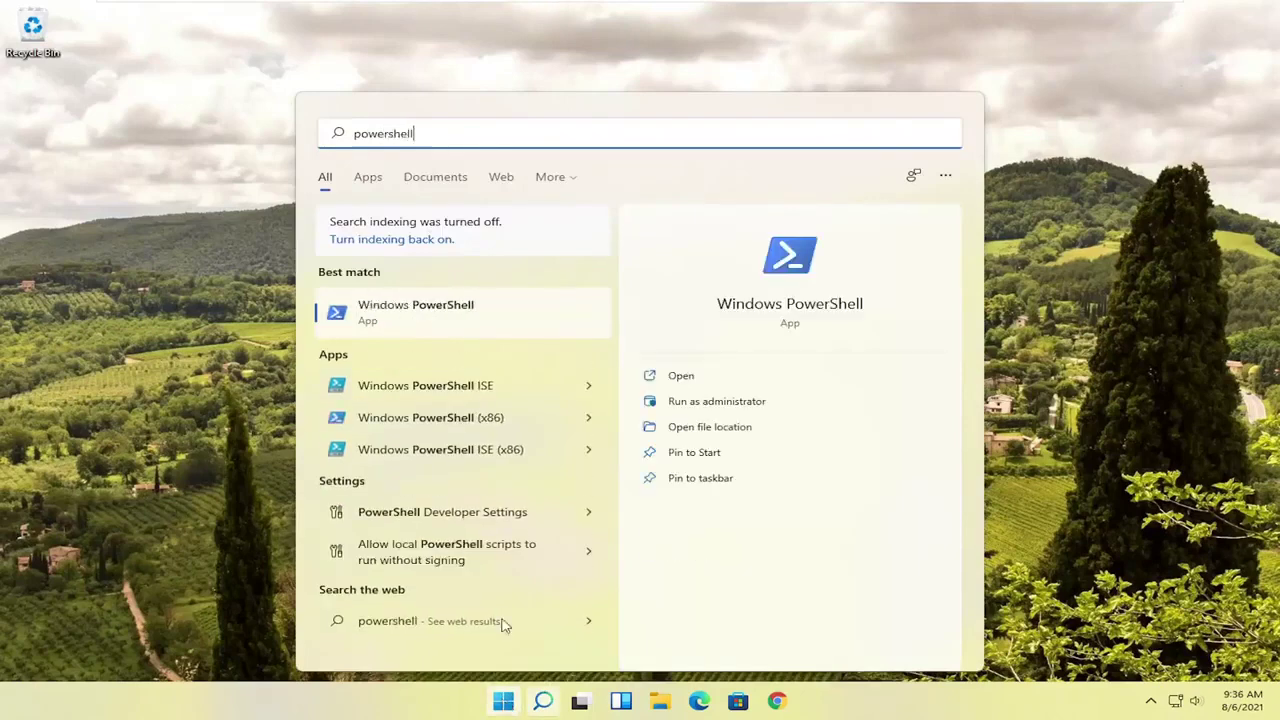
right_click(404, 316)
left_click(498, 333)
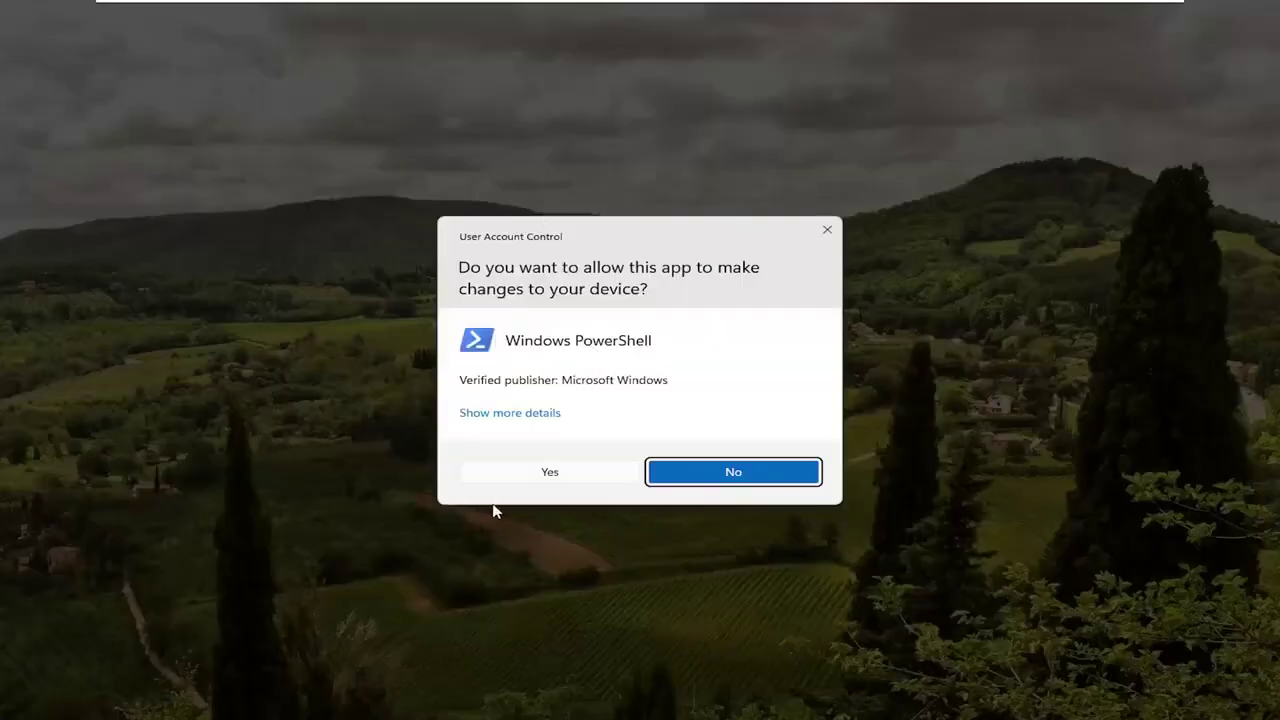
Step: Approve the UAC prompt and clear the console's text selection mode
left_click(514, 472)
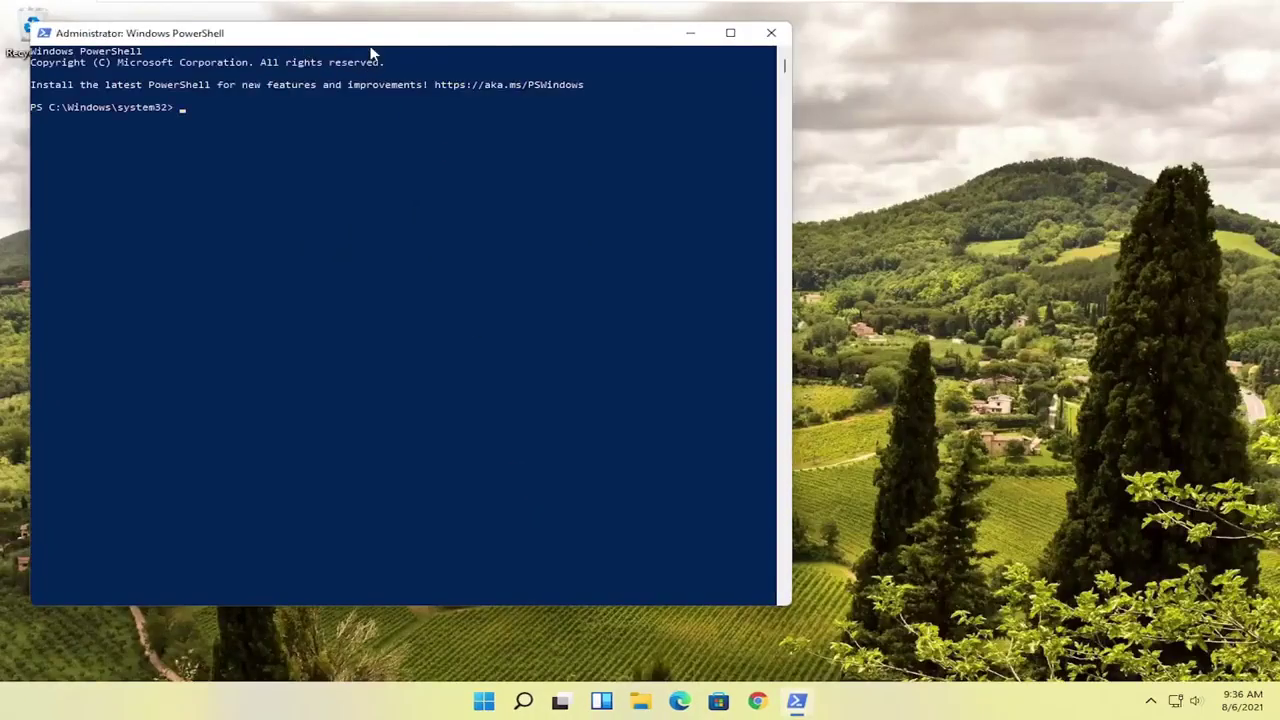
left_click_drag(366, 50, 534, 63)
left_click(414, 84)
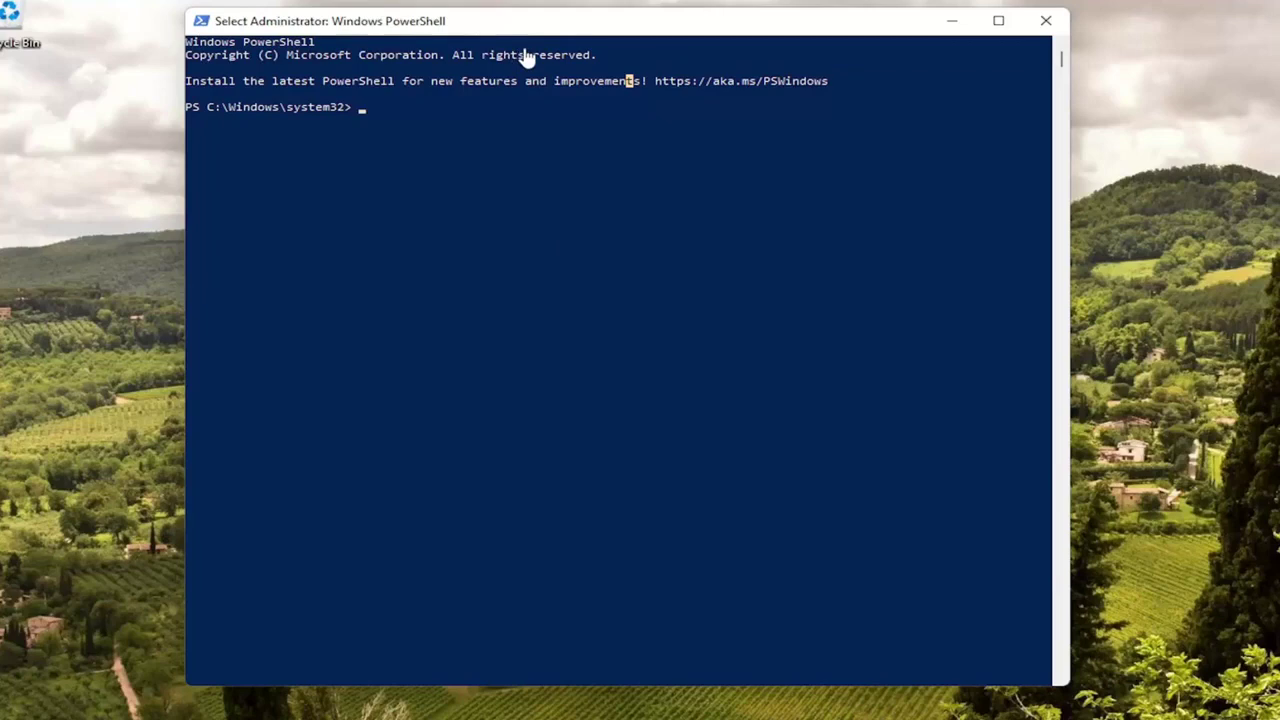
left_click_drag(576, 52, 617, 57)
double_click(590, 20)
Step: Paste the Edge package re-registration command via the title-bar menu and run it
left_click_drag(623, 14, 630, 40)
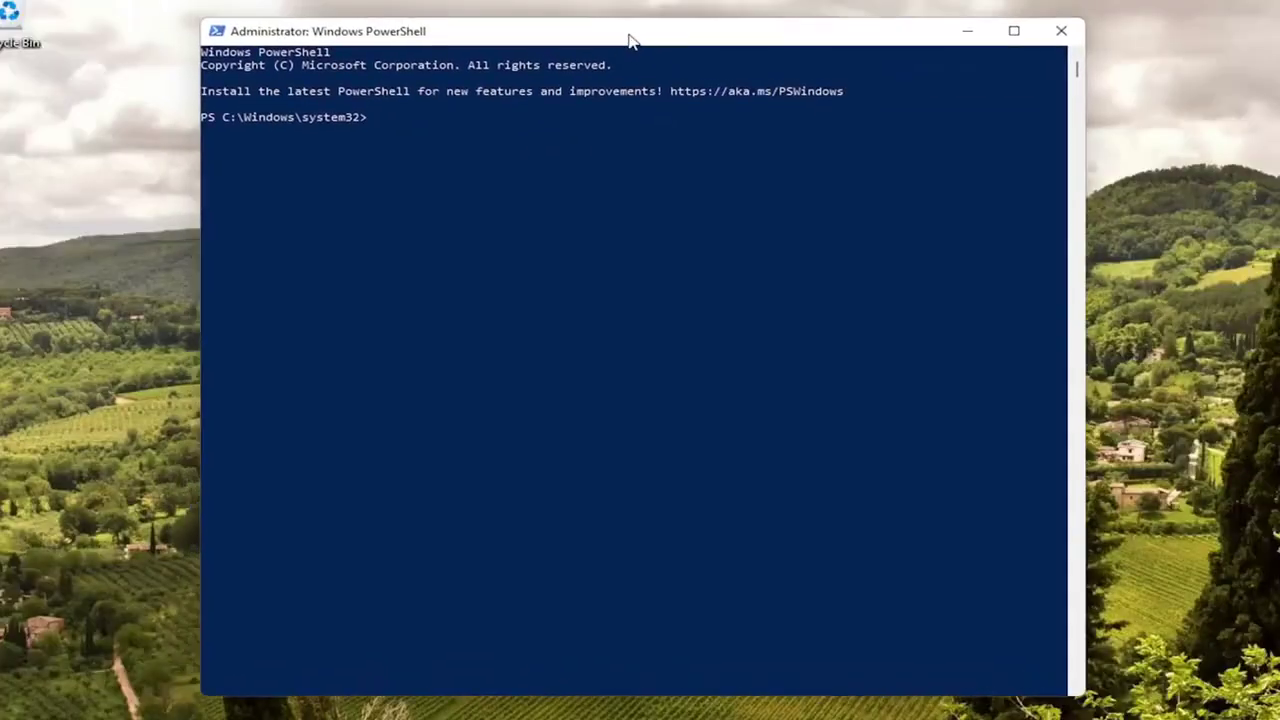
right_click(630, 40)
mouse_move(704, 177)
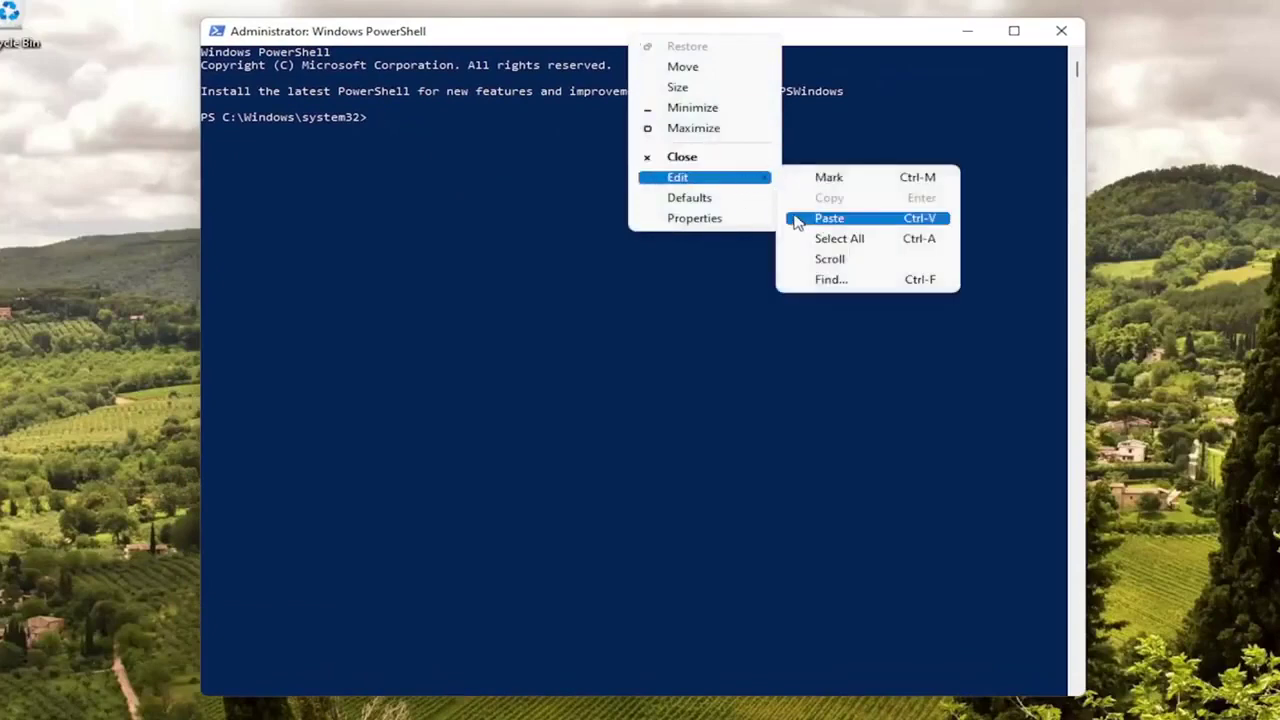
left_click(797, 218)
key("Return")
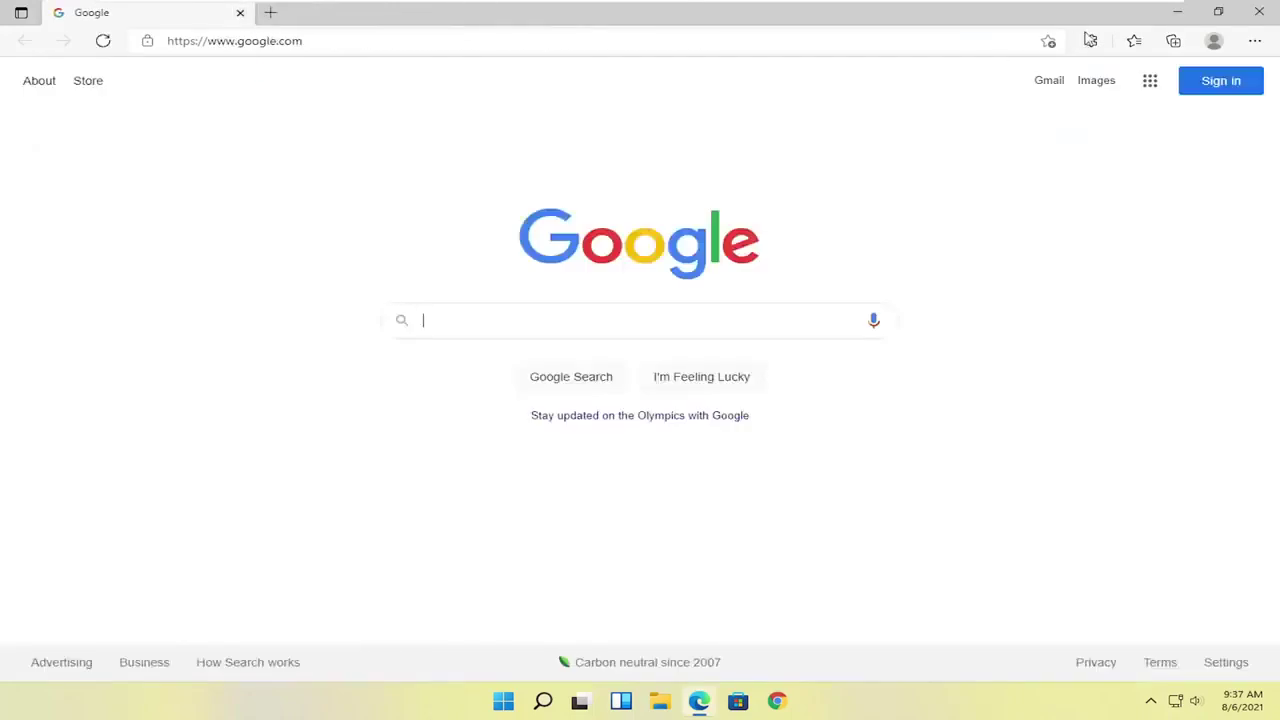
Step: Restore Edge settings to defaults from Settings > Reset settings, then close Edge
left_click(1255, 41)
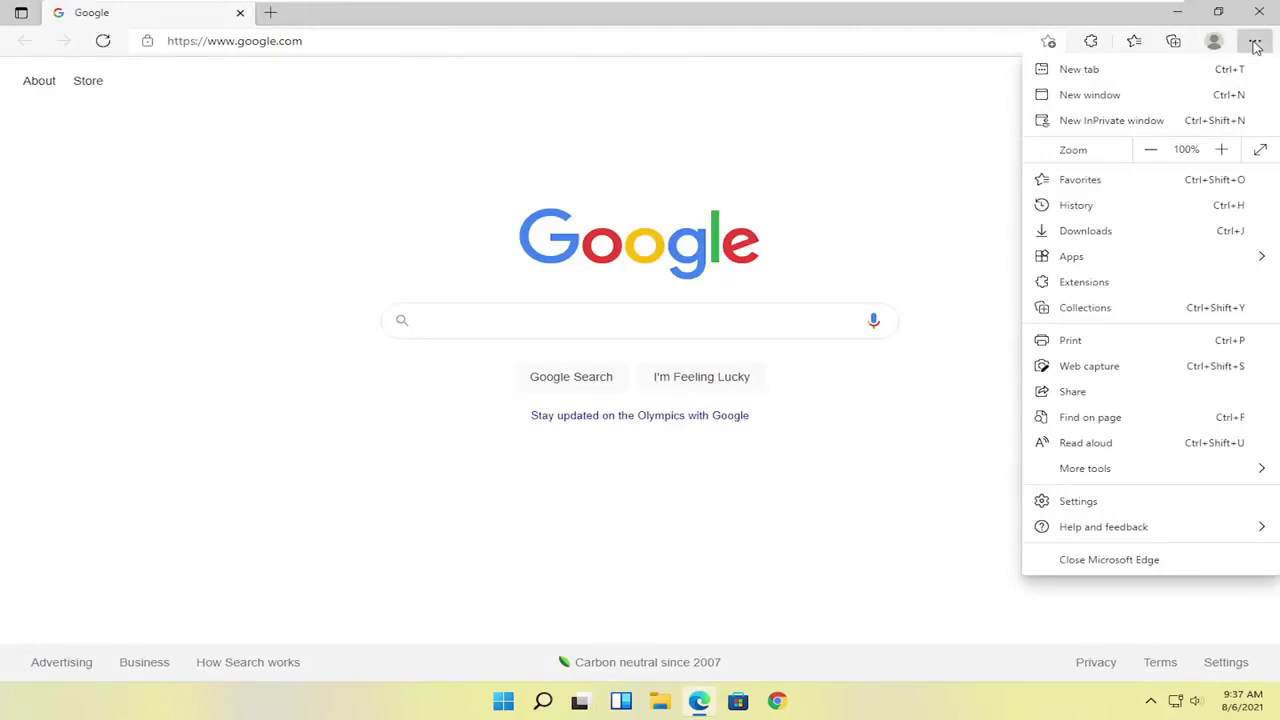
left_click(1070, 503)
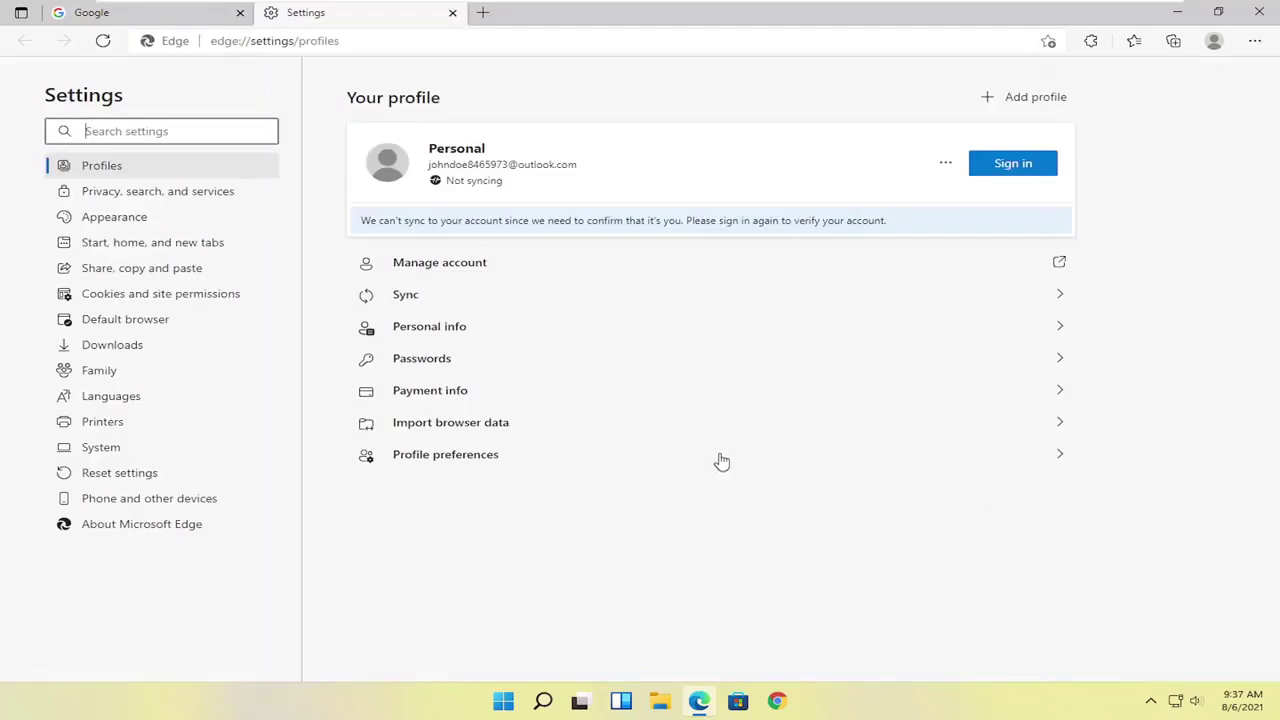
left_click(107, 475)
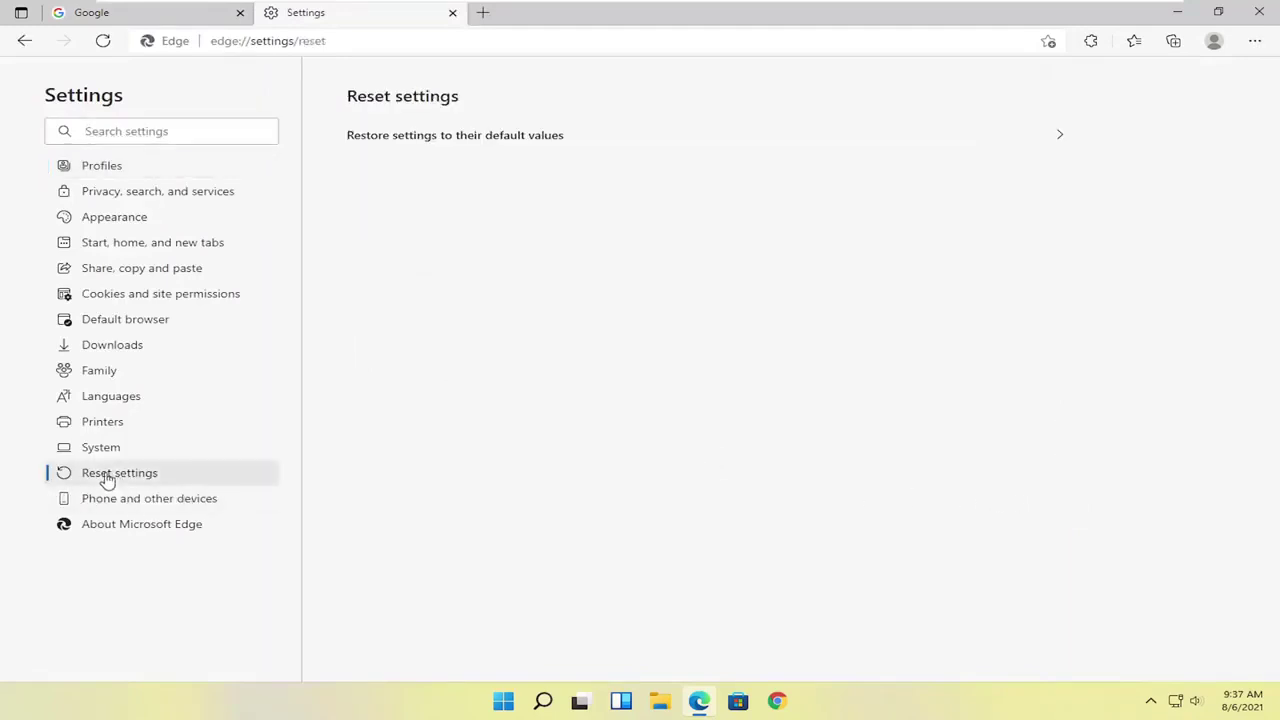
left_click(512, 147)
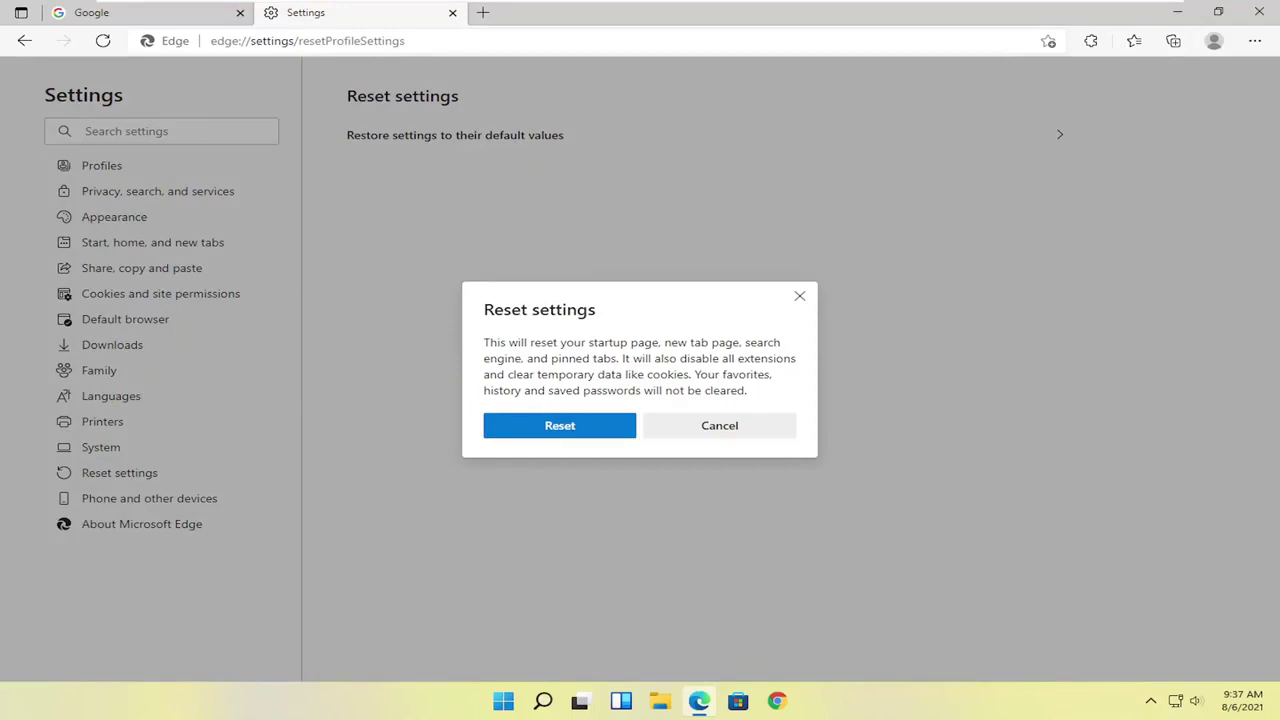
left_click(563, 430)
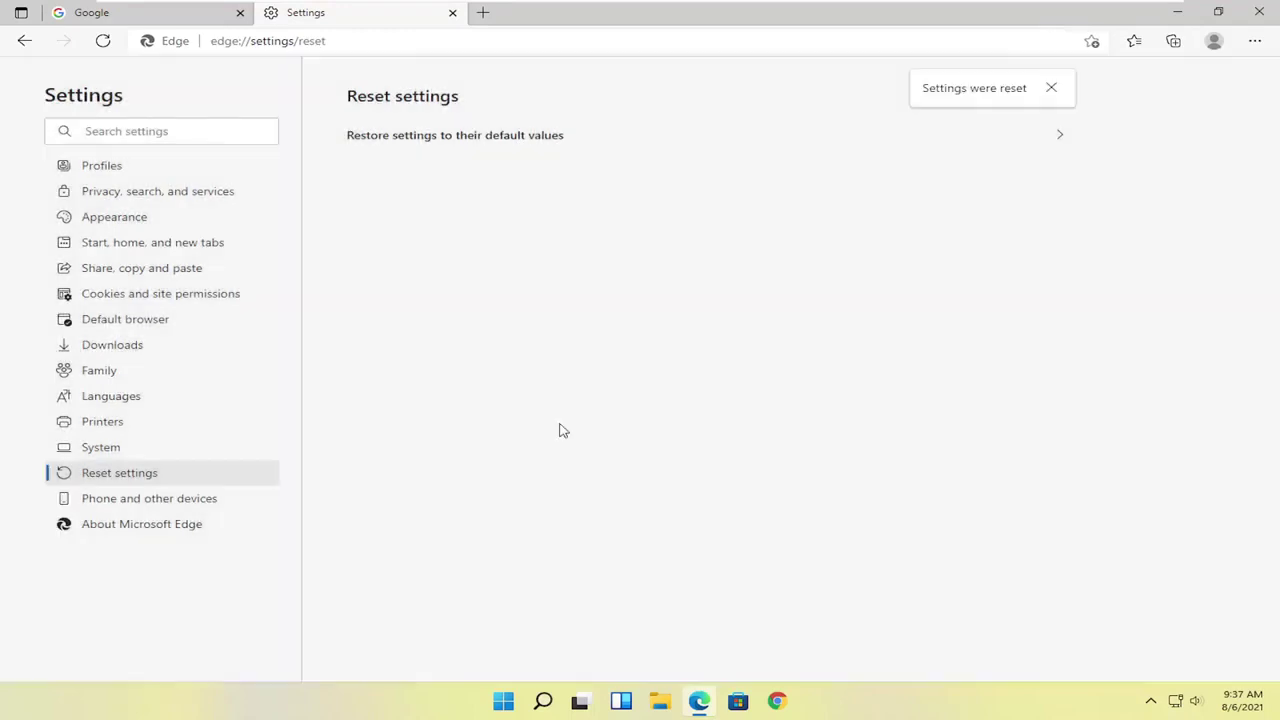
left_click(1259, 11)
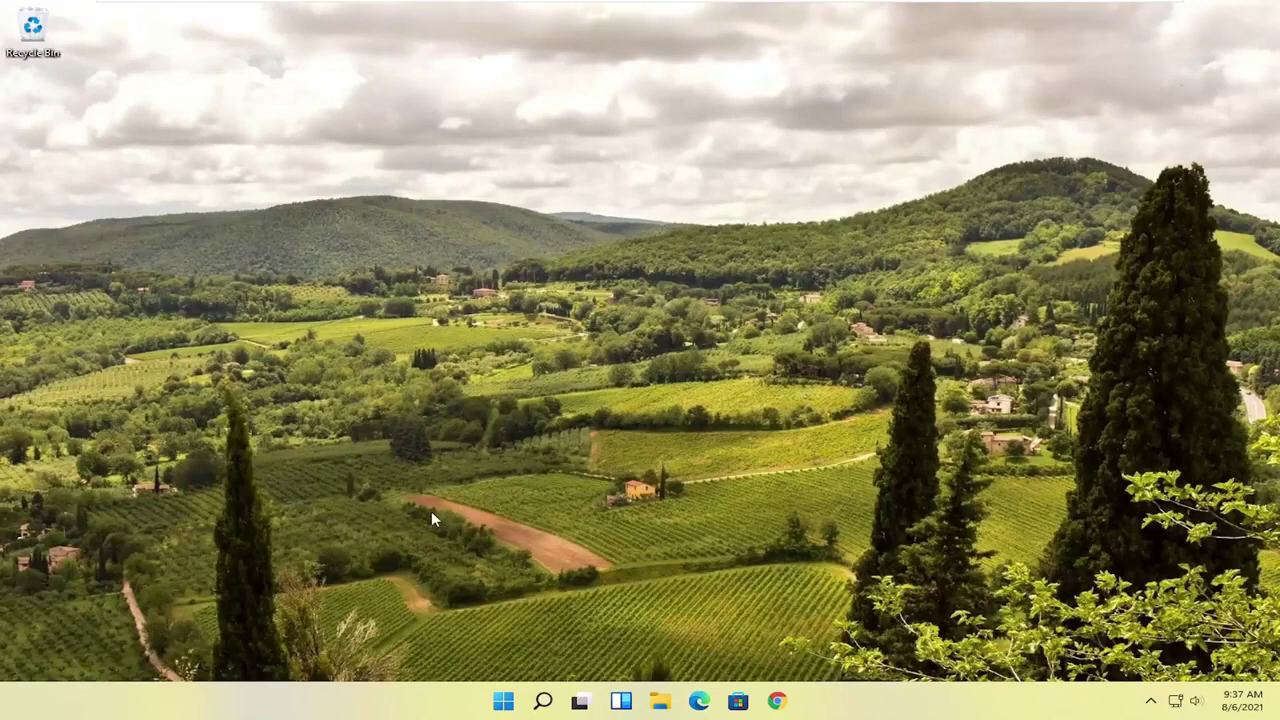
Step: Search for 'apps and fea' and open the Apps & features page
left_click(538, 700)
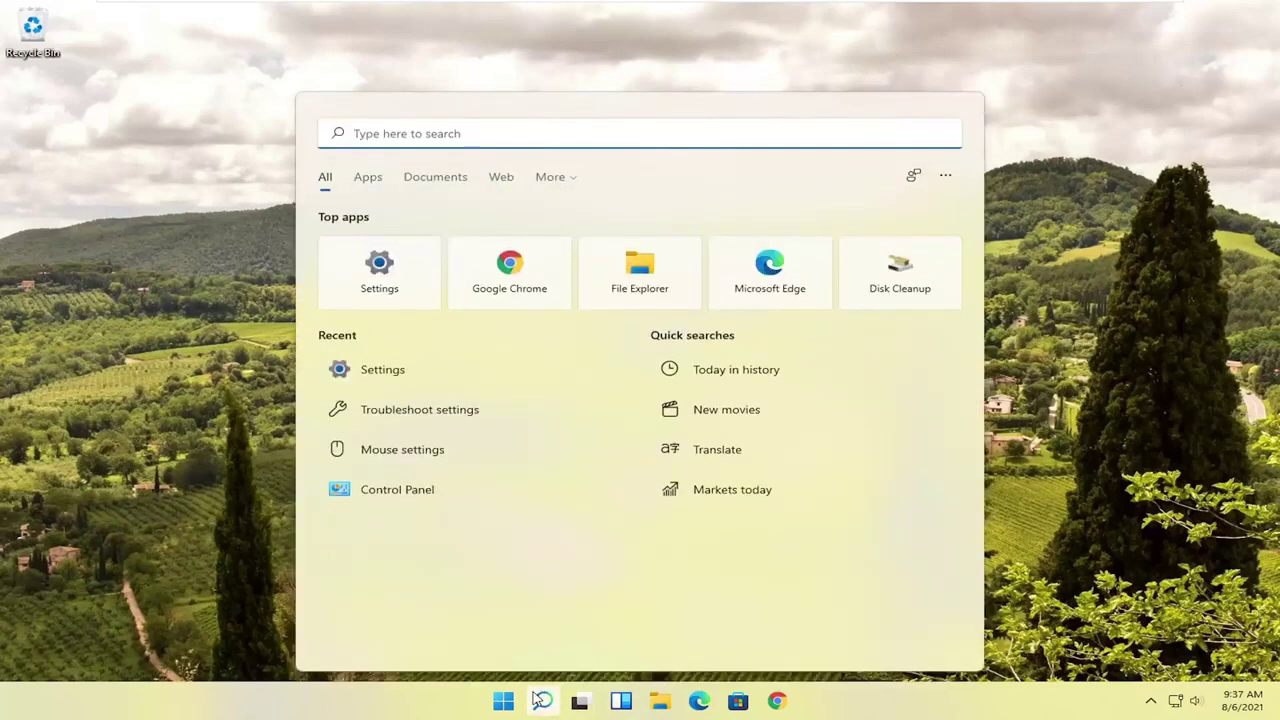
type("app")
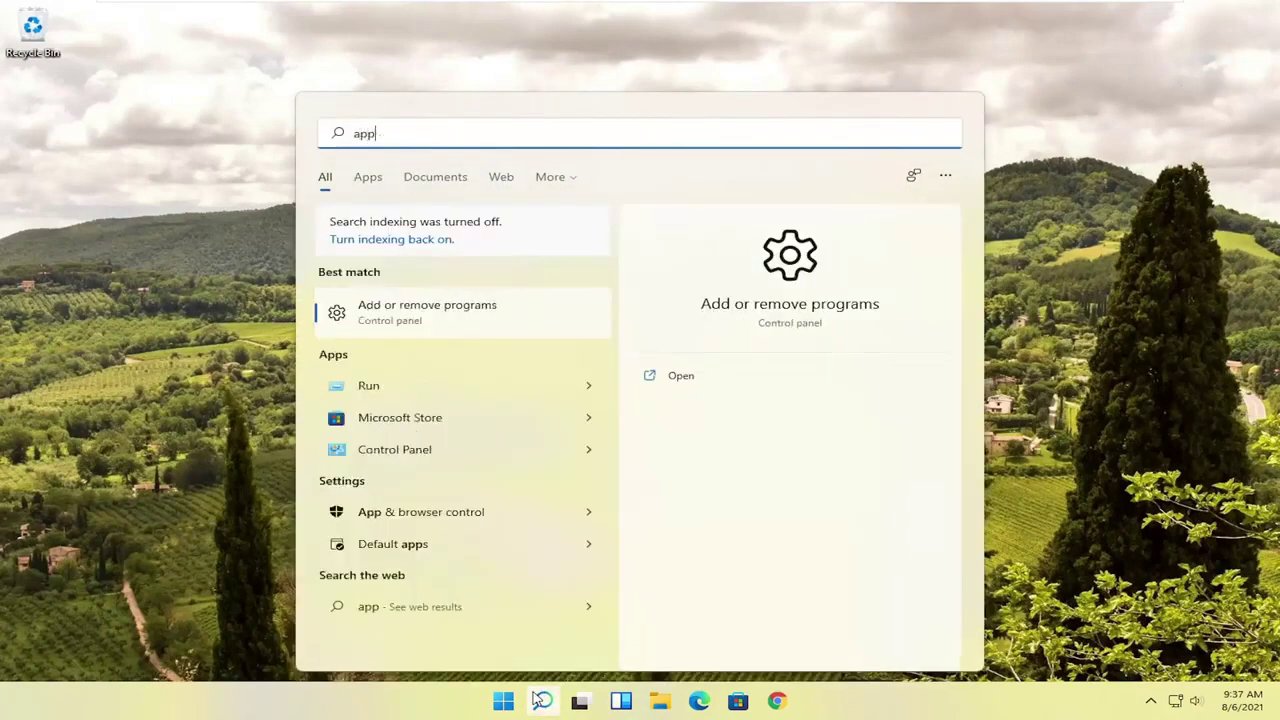
type("s and fea")
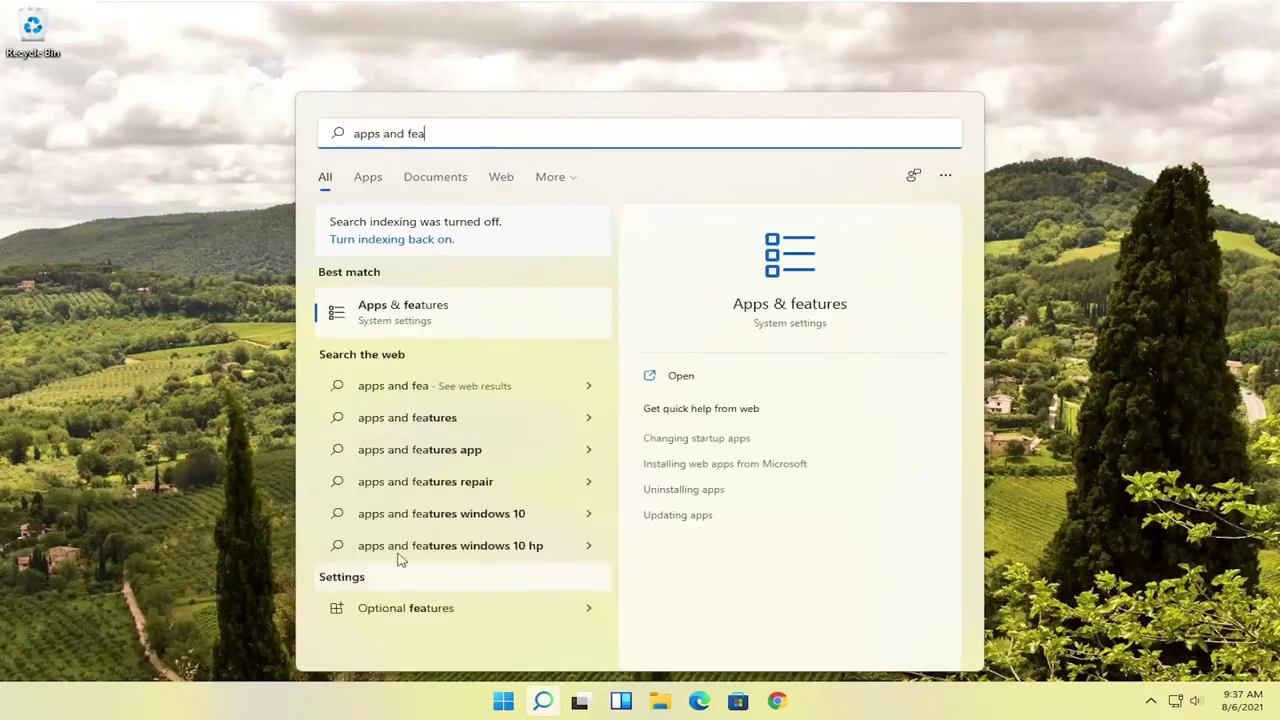
left_click(422, 316)
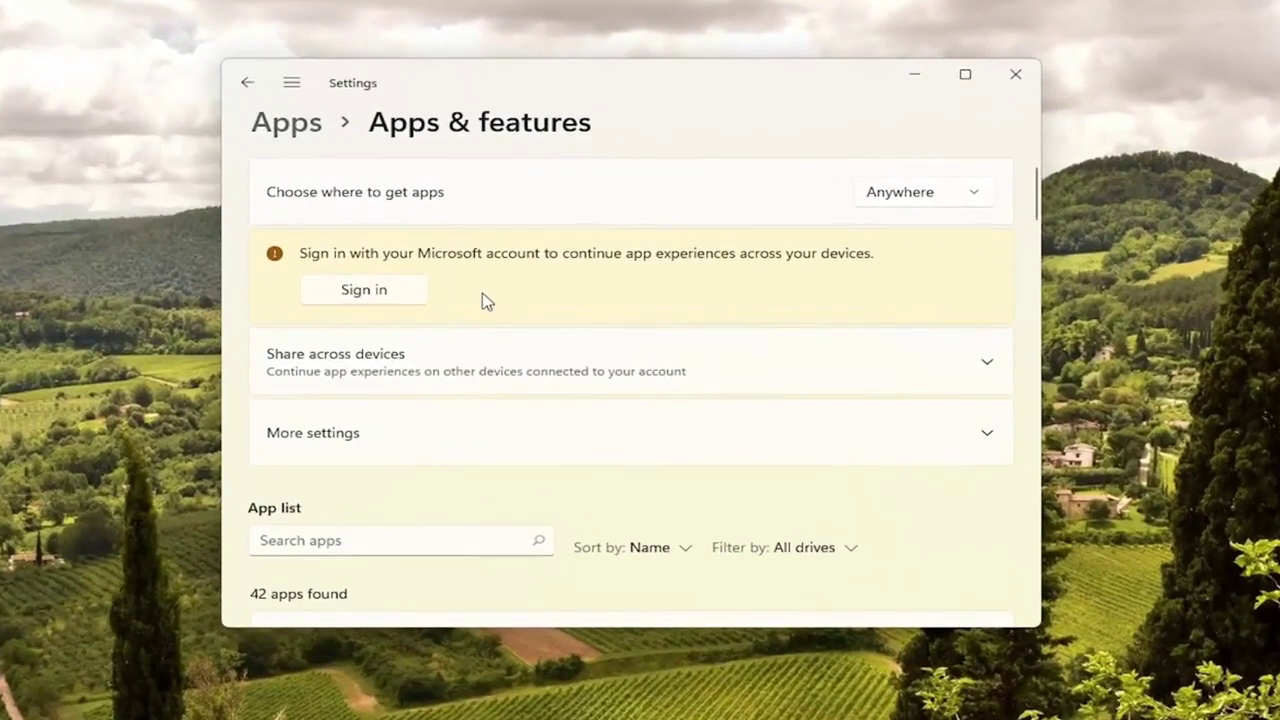
Step: Filter the app list by 'edge', choose Modify for Microsoft Edge, and approve UAC
scroll(475, 318, "down", 2)
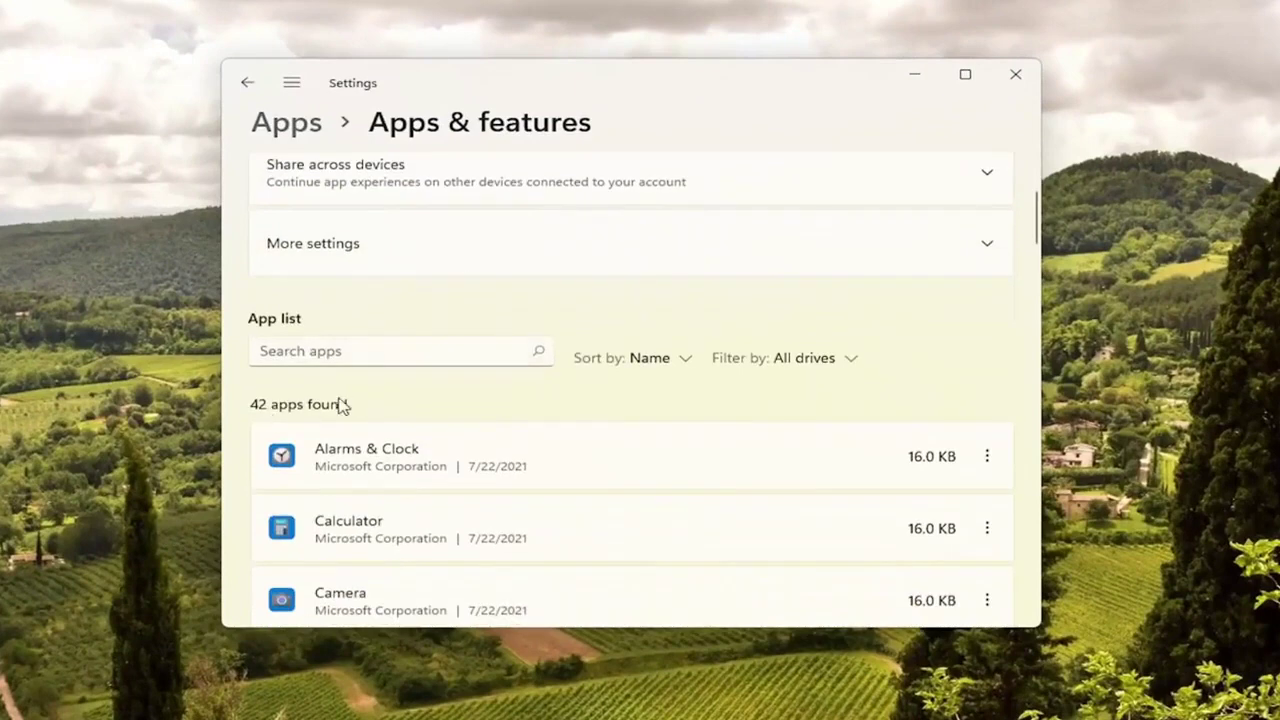
left_click(308, 351)
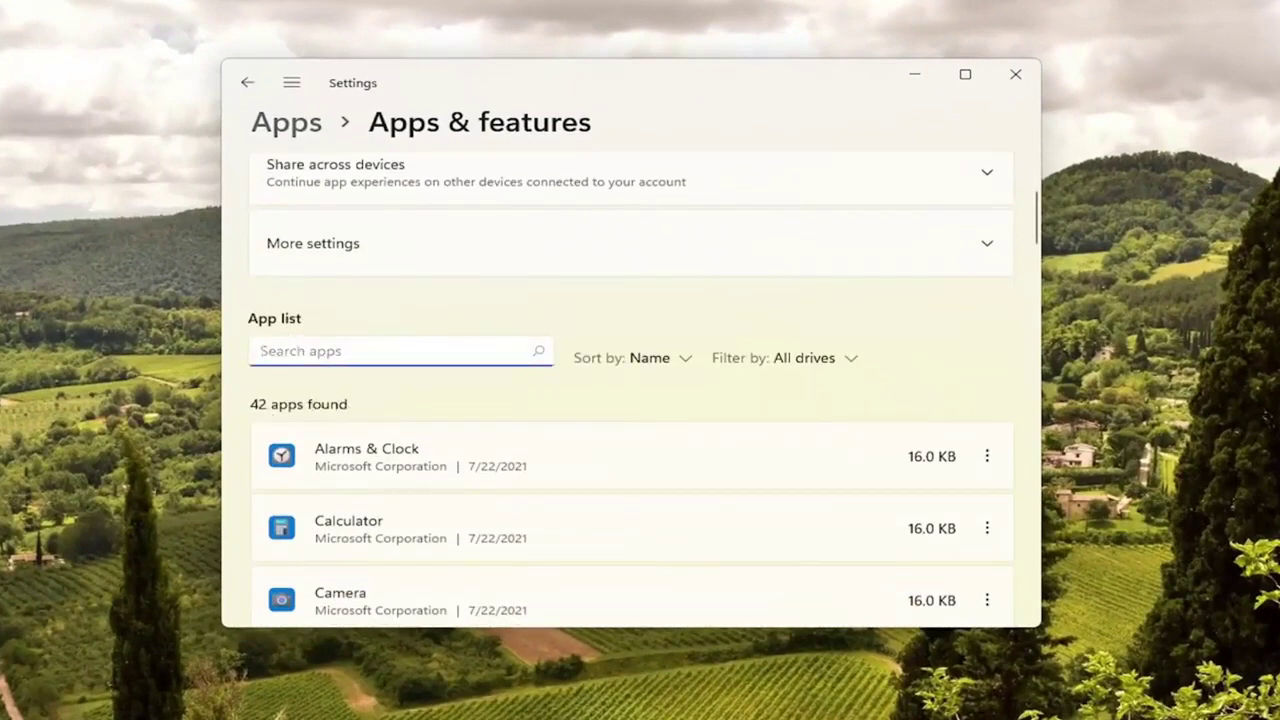
type("edge")
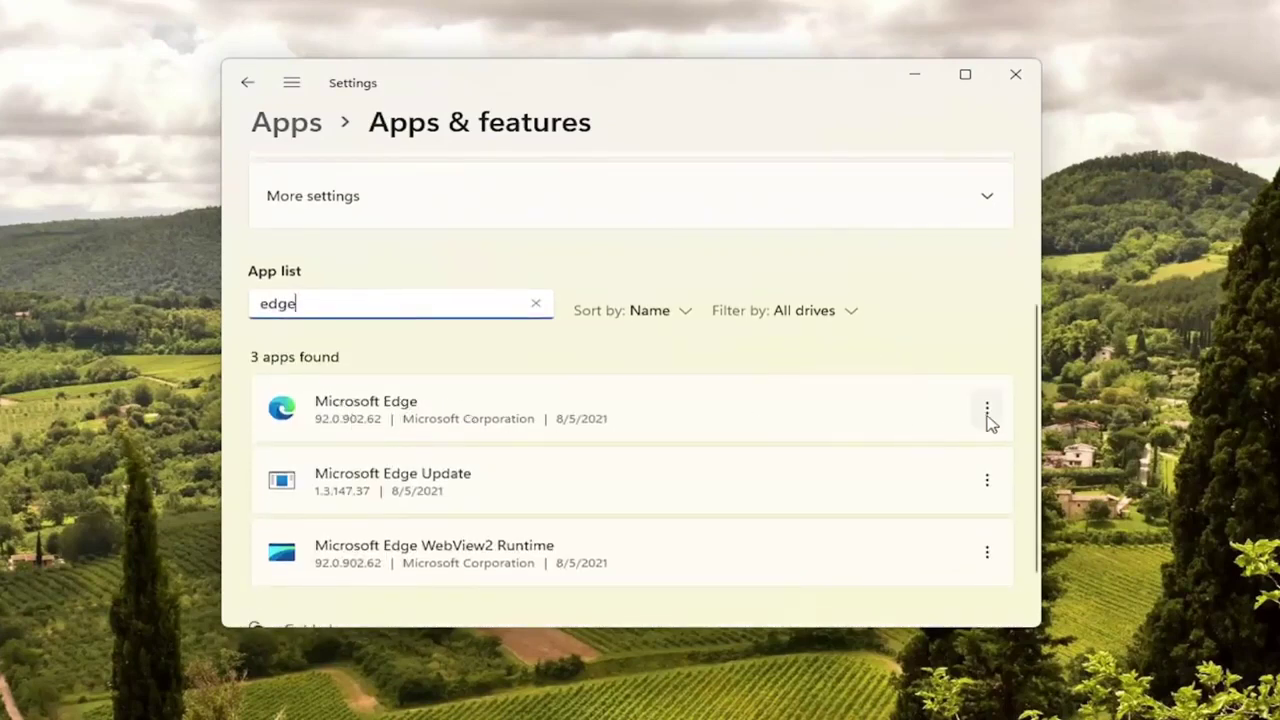
left_click(986, 415)
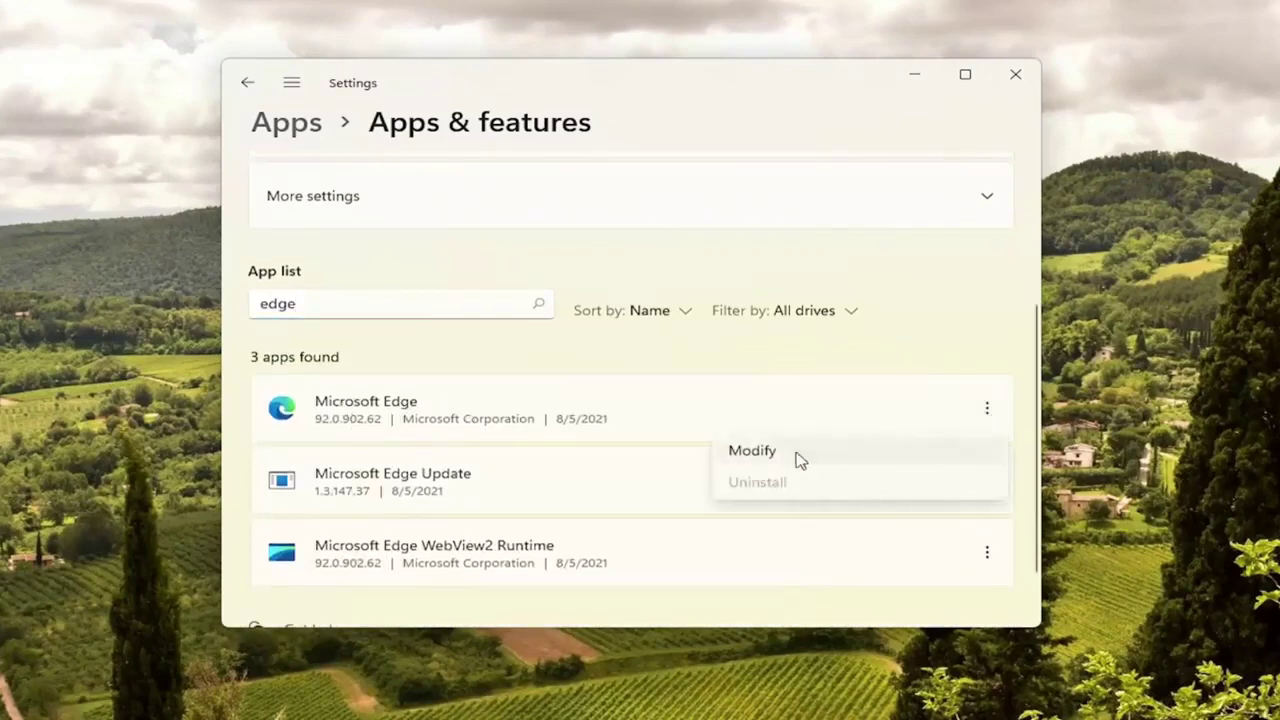
left_click(750, 451)
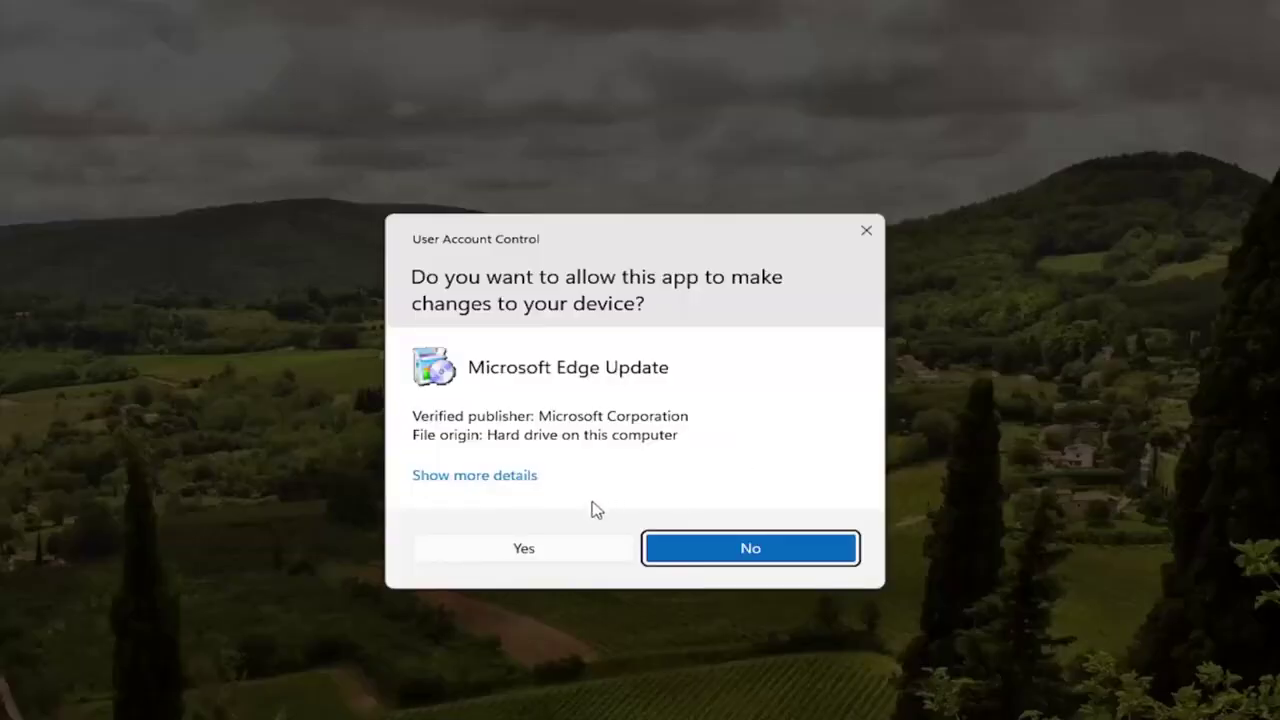
left_click(479, 555)
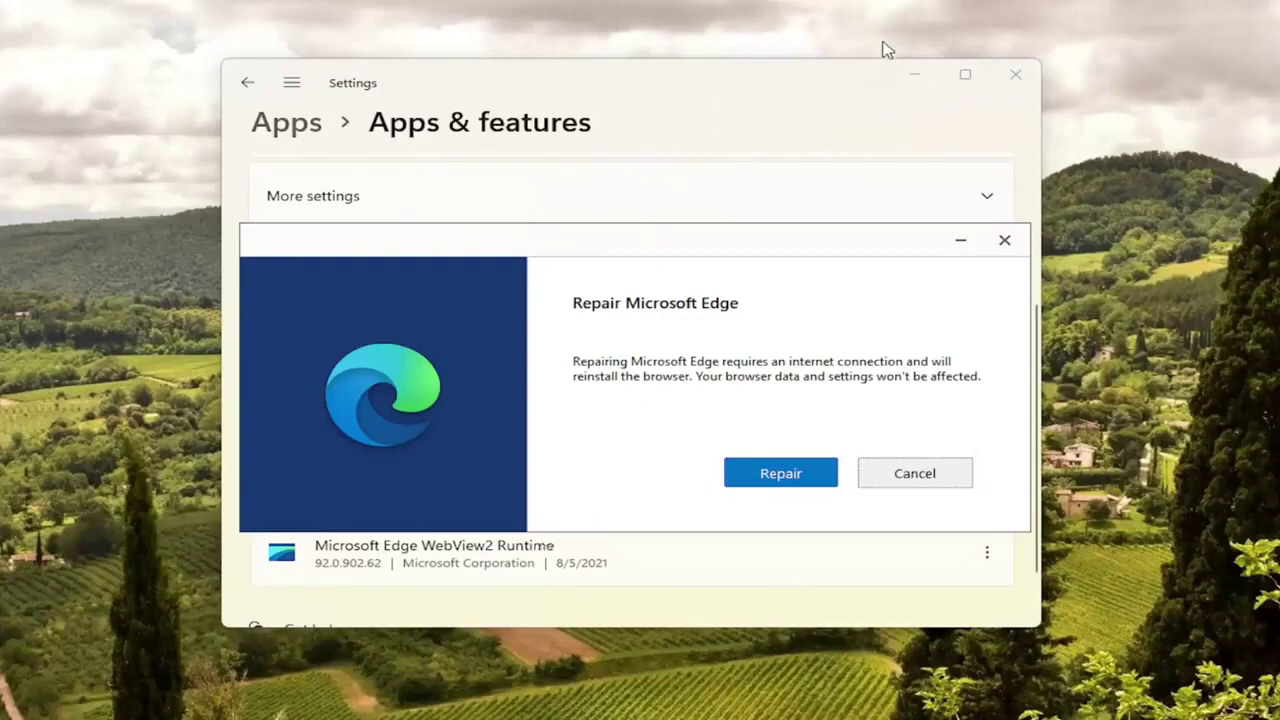
Step: Minimize the Settings window, leaving the Repair Microsoft Edge dialog open
left_click(912, 73)
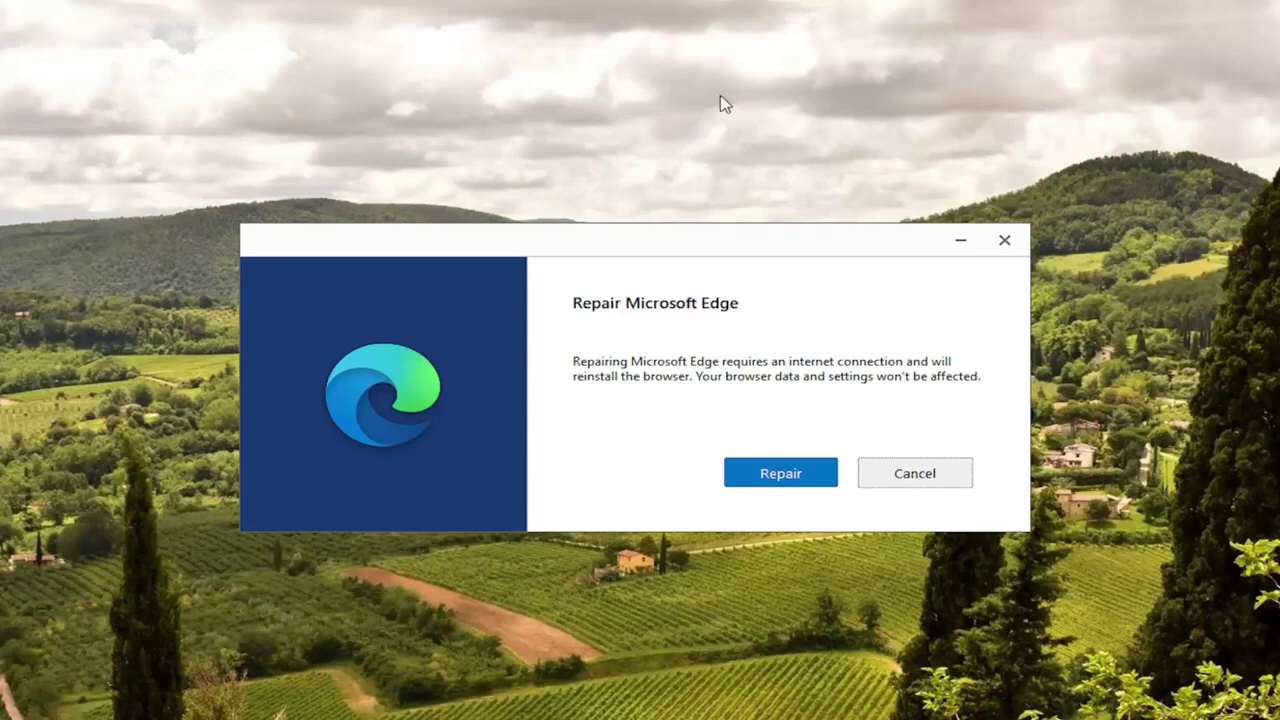
Step: Run the Edge repair and let the reinstall finish with 'Installation complete.'
left_click(766, 478)
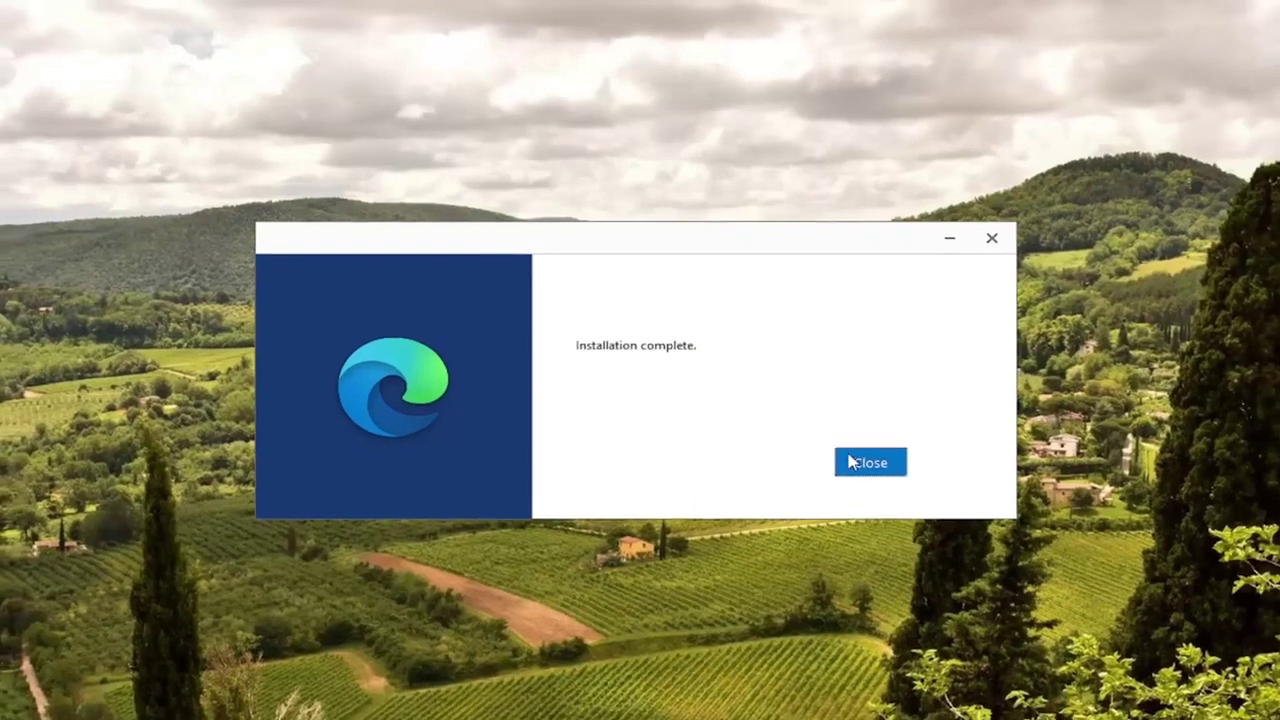
Step: Close the finished Edge installer and bring up the Start menu's shutdown options
left_click(852, 470)
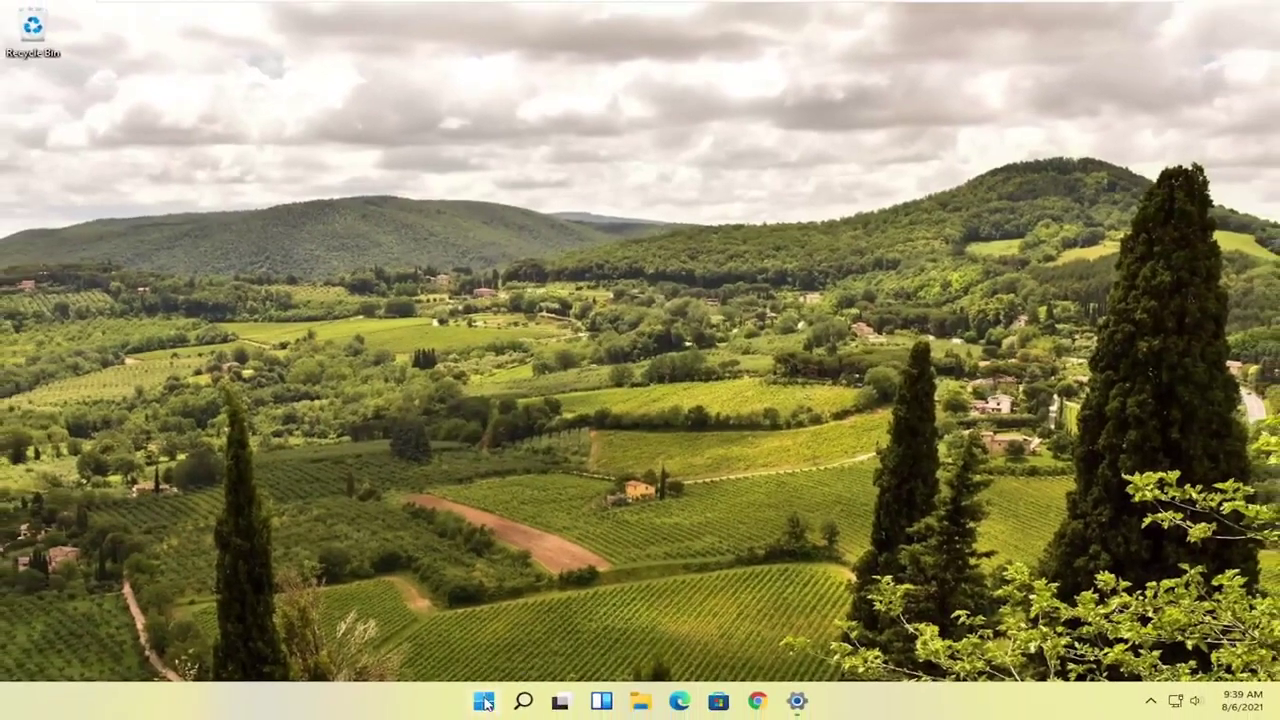
right_click(485, 703)
mouse_move(468, 637)
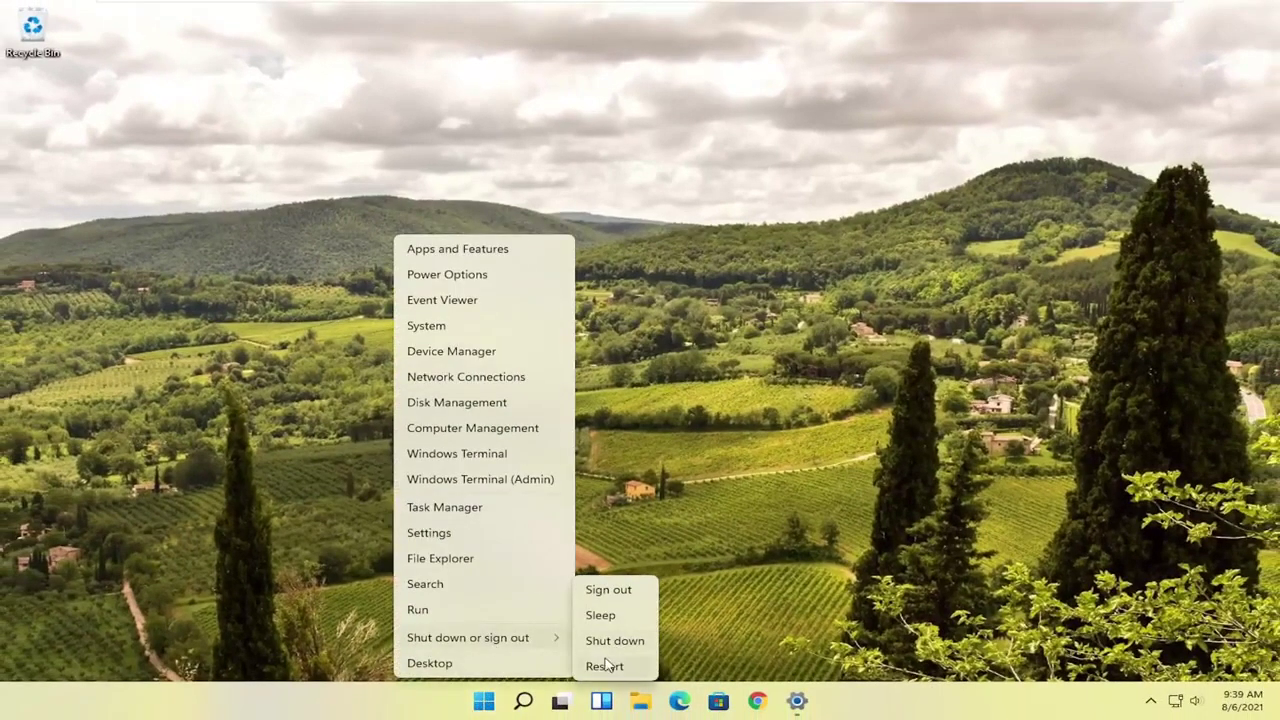